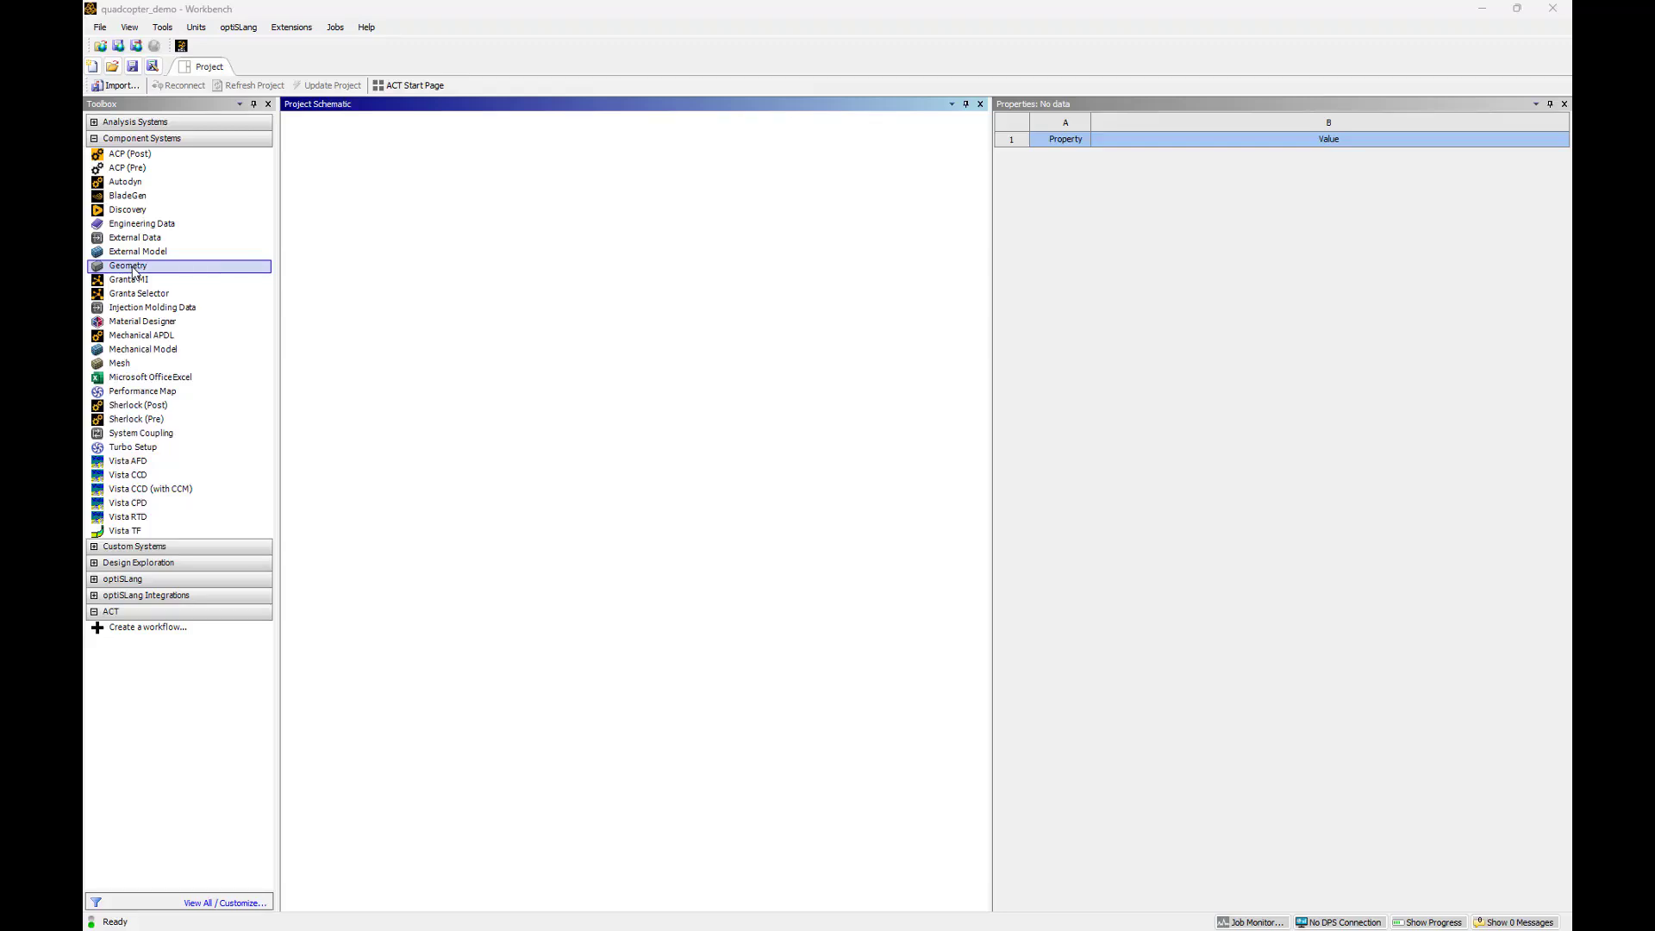
- Drag a Geometry system into the schematic and import SYS.scdoc into its Geometry cell
{"action": "left_click_drag", "start_coordinate": [133, 270], "coordinate": [349, 199]}
{"action": "right_click", "coordinate": [368, 184]}
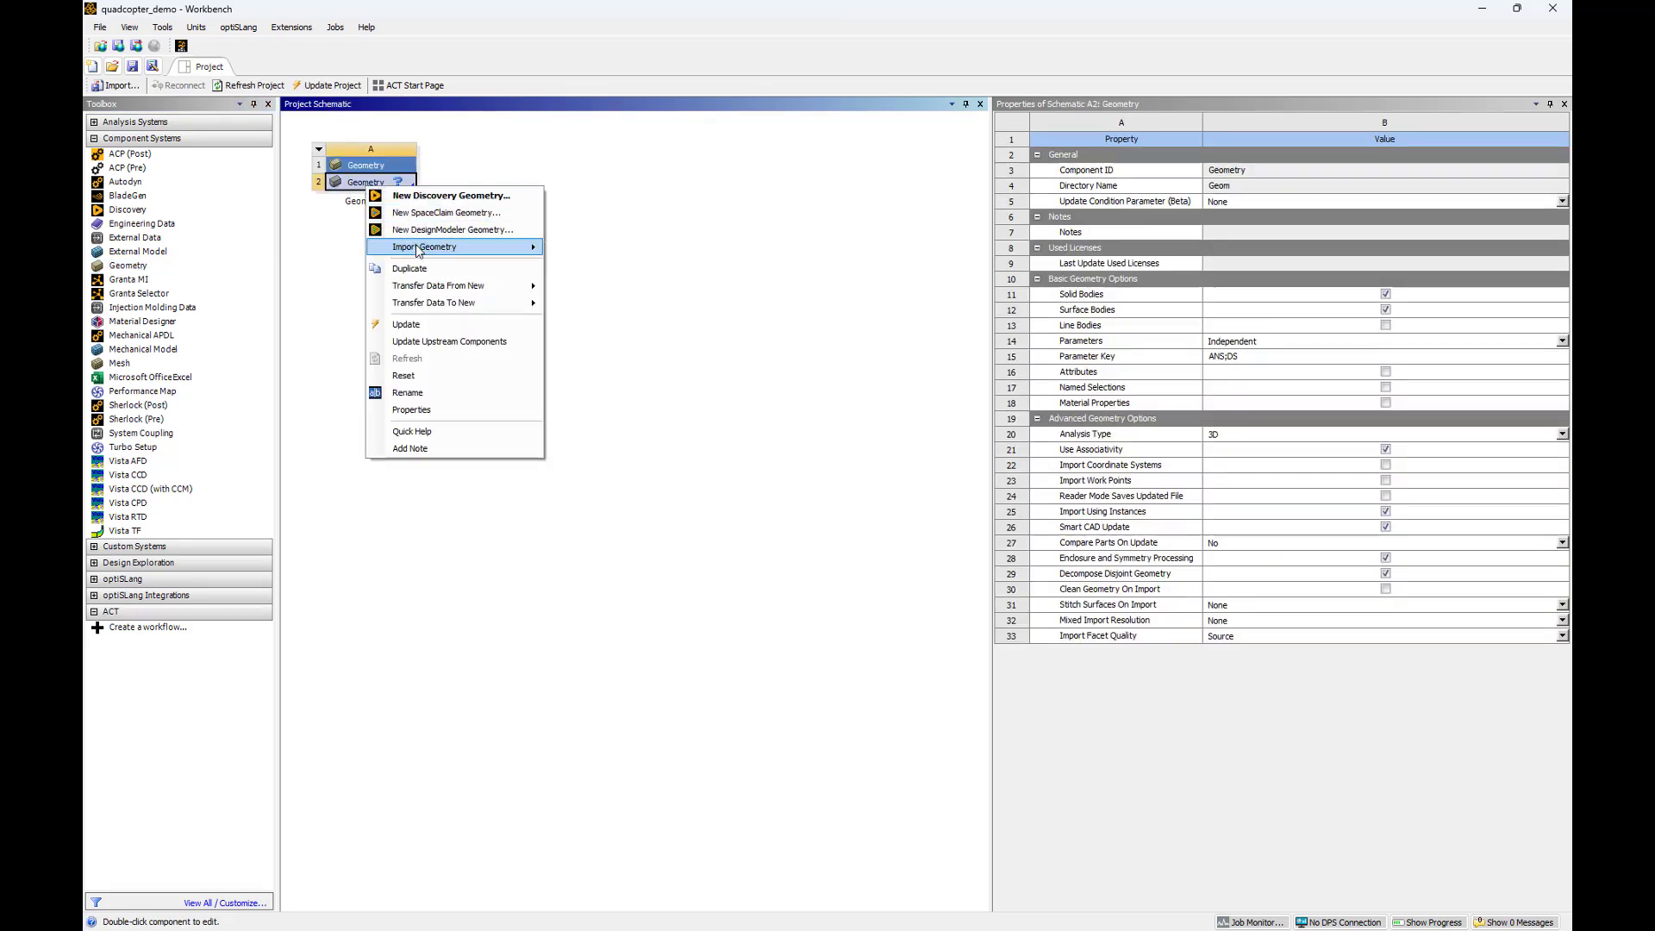
{"action": "mouse_move", "coordinate": [418, 249]}
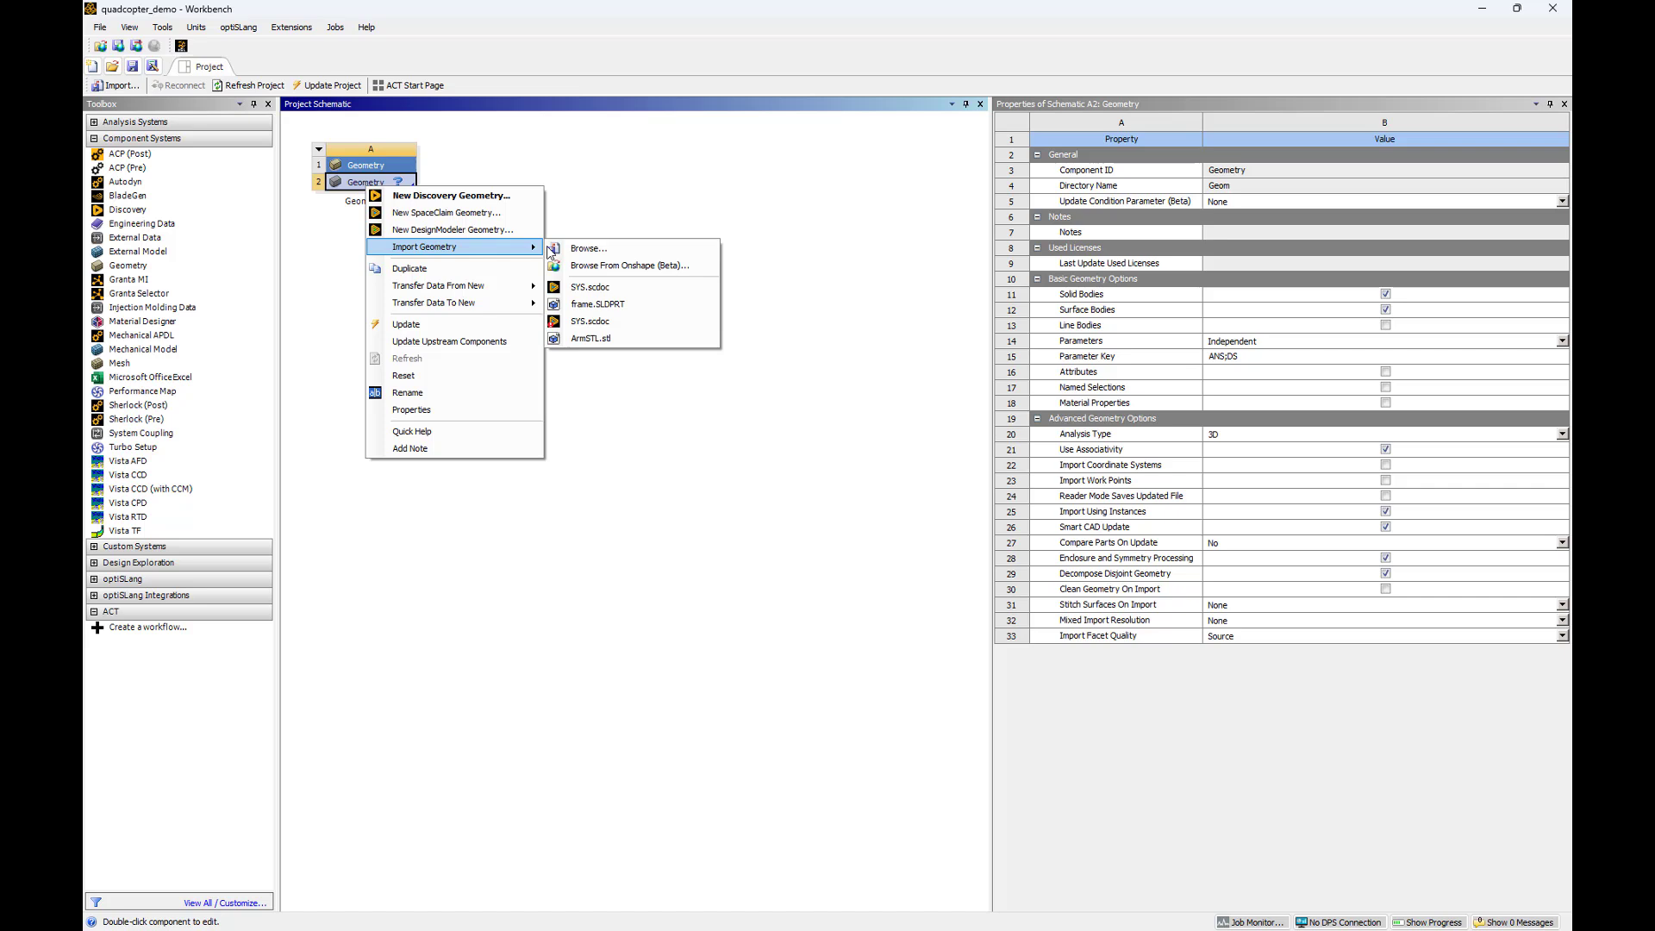
{"action": "left_click", "coordinate": [716, 302]}
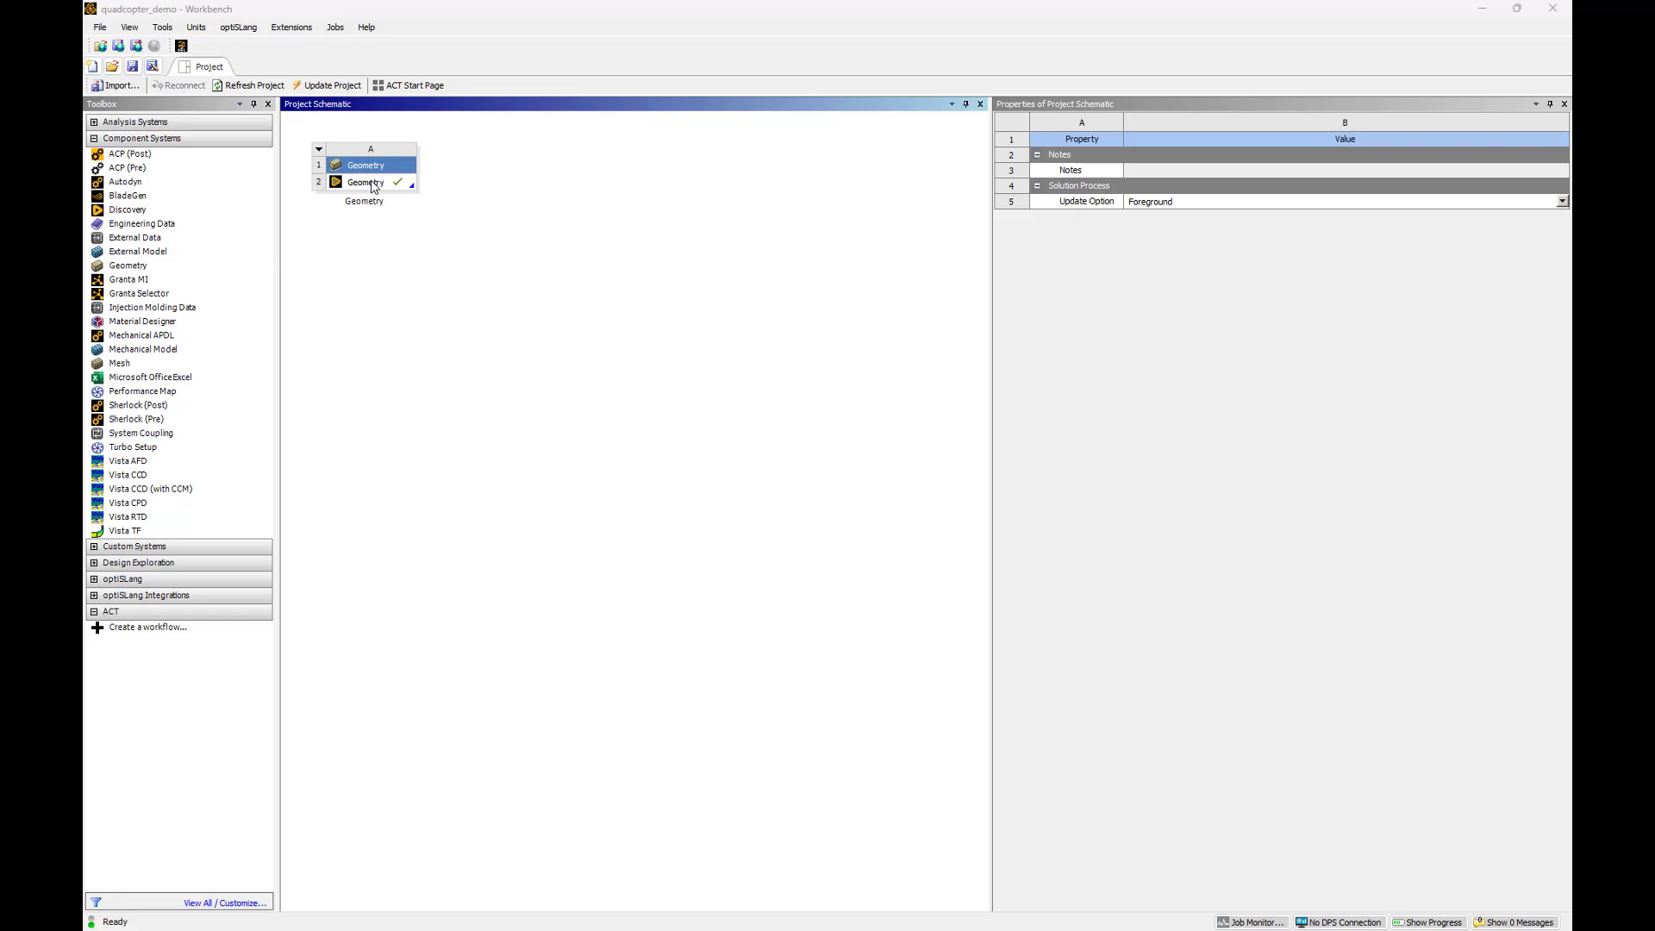
- Open the geometry in Discovery and select the whole front-left arm body
{"action": "right_click", "coordinate": [370, 181]}
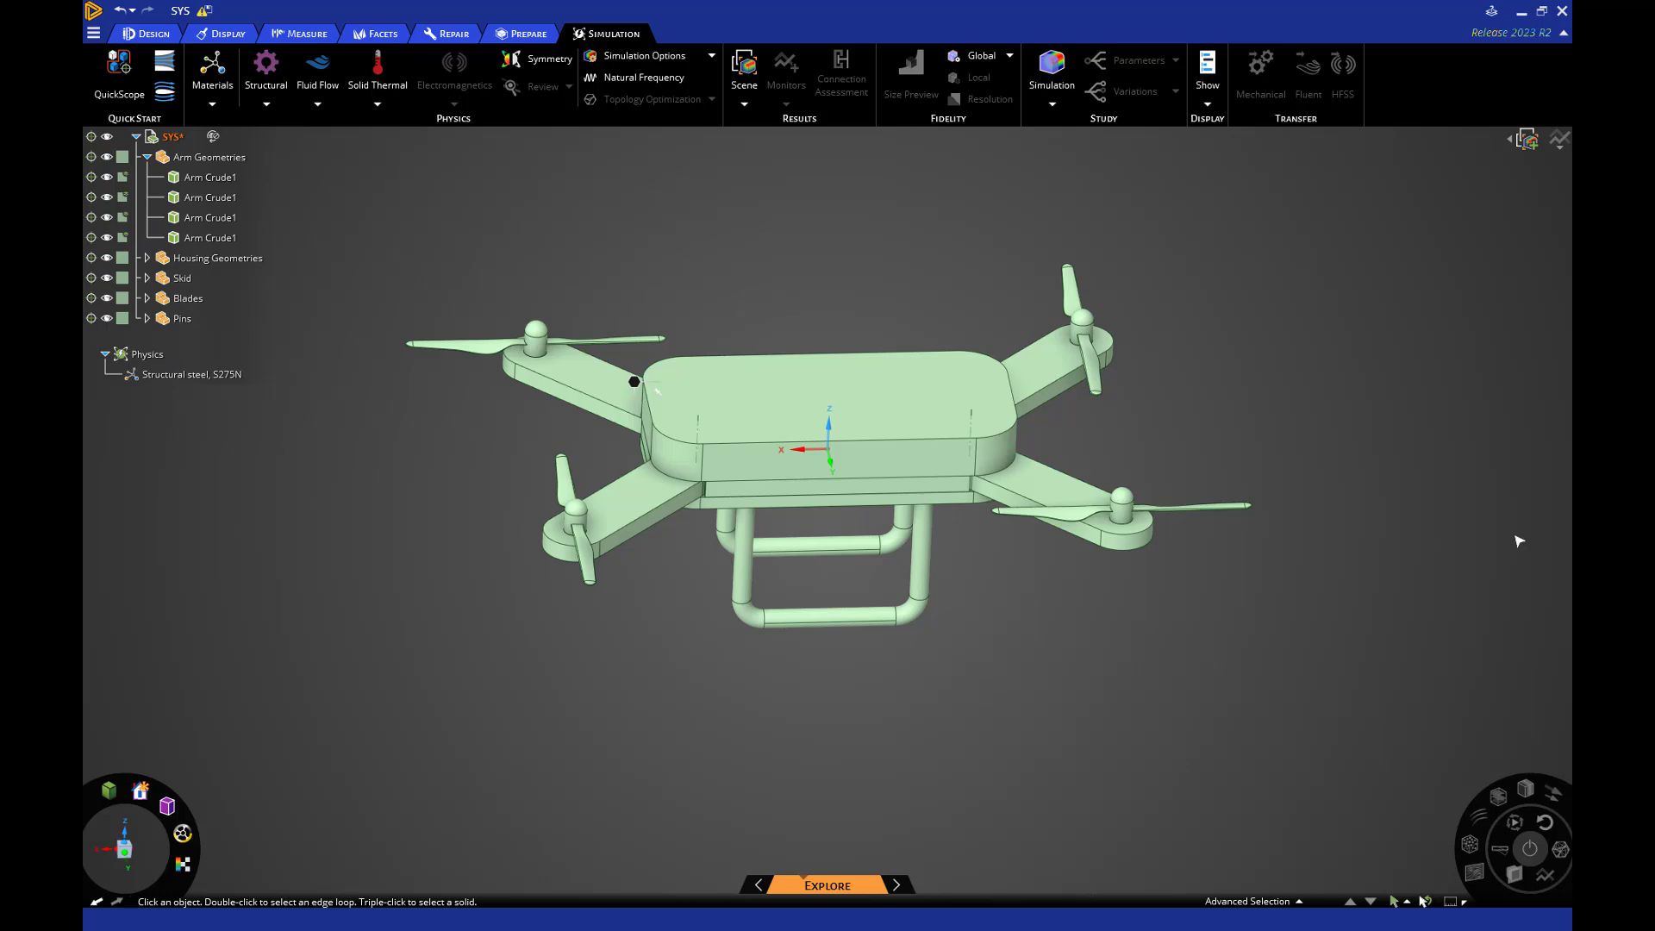
{"action": "left_click", "coordinate": [635, 507]}
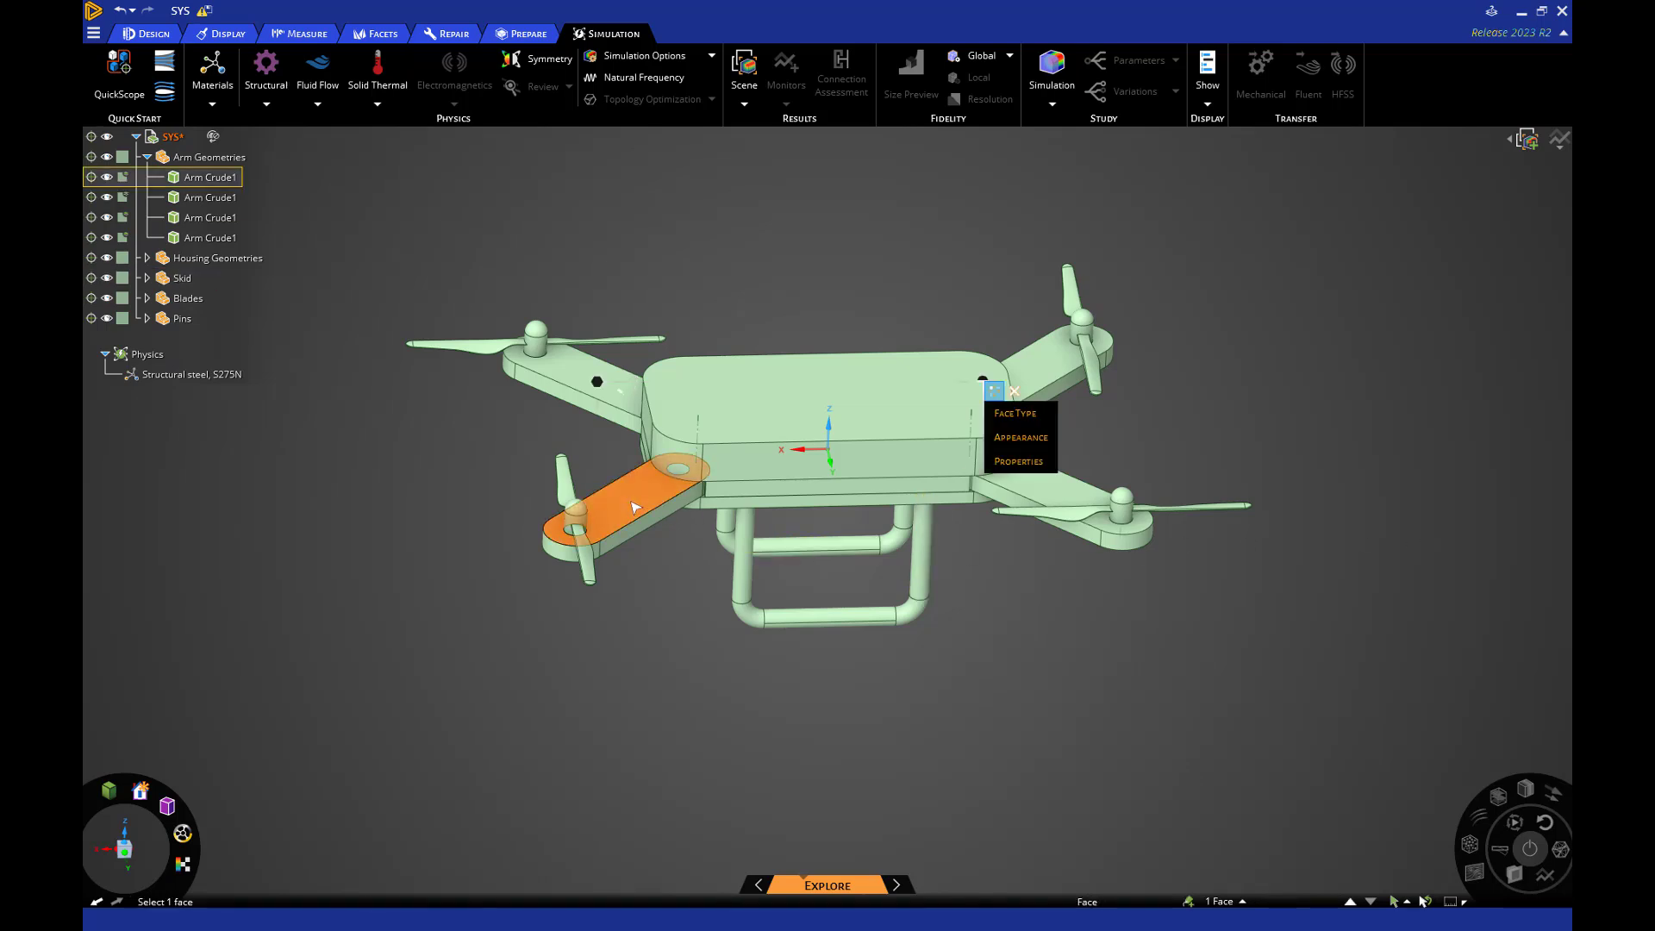
{"action": "right_click", "coordinate": [635, 507]}
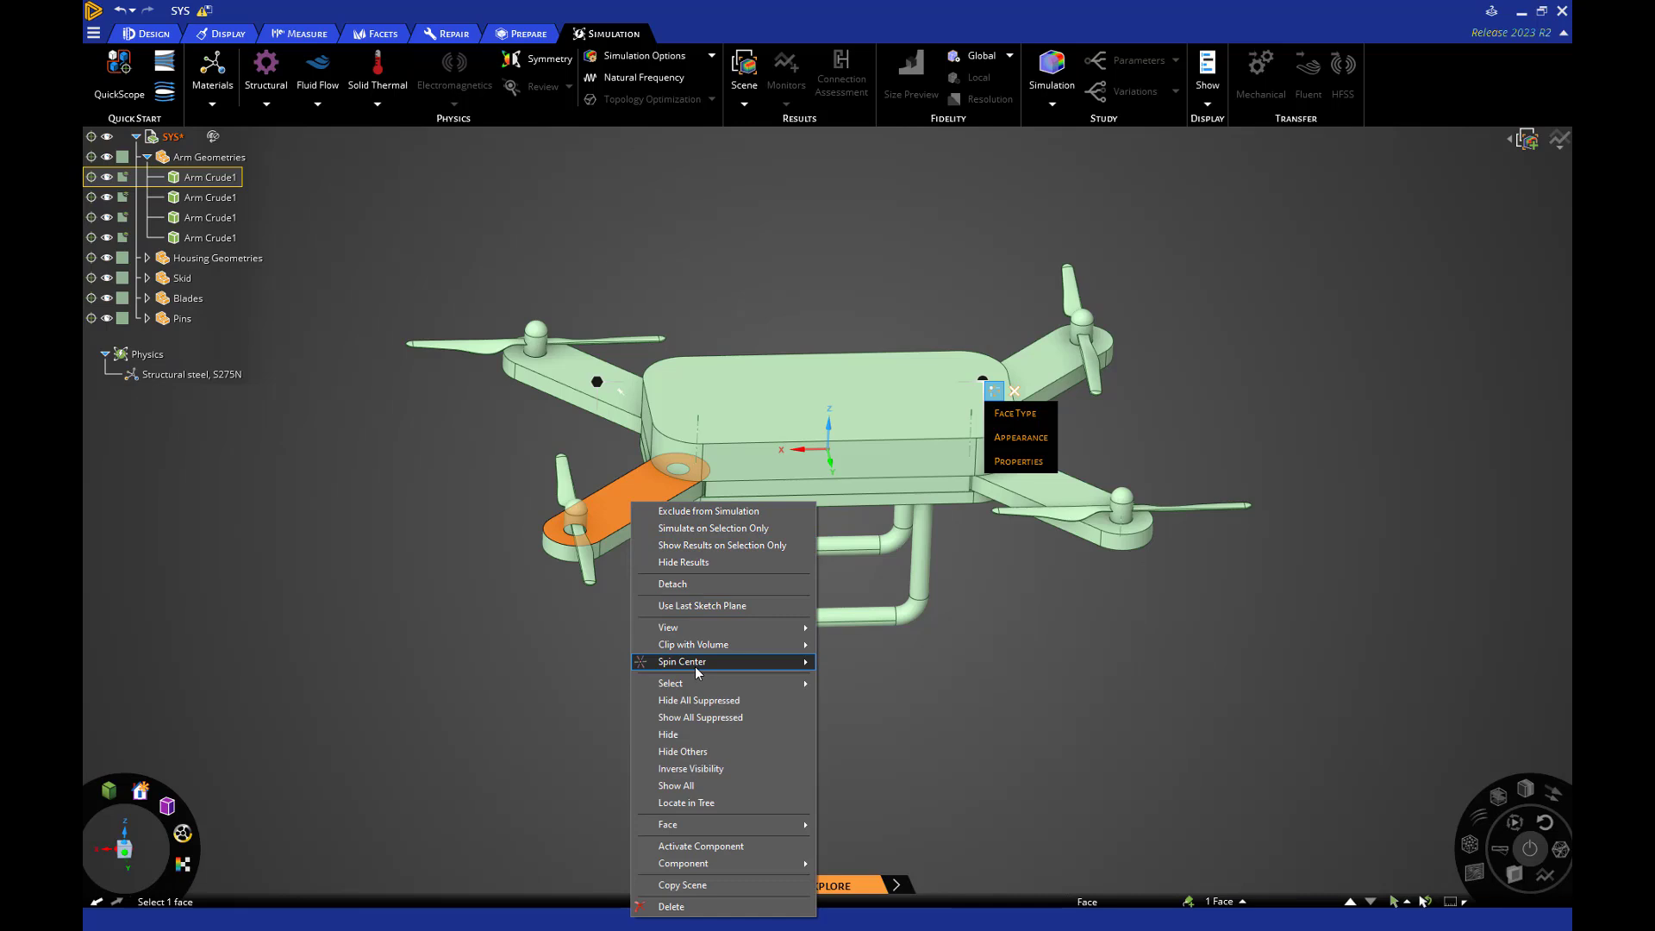
{"action": "mouse_move", "coordinate": [690, 683]}
{"action": "left_click", "coordinate": [858, 698]}
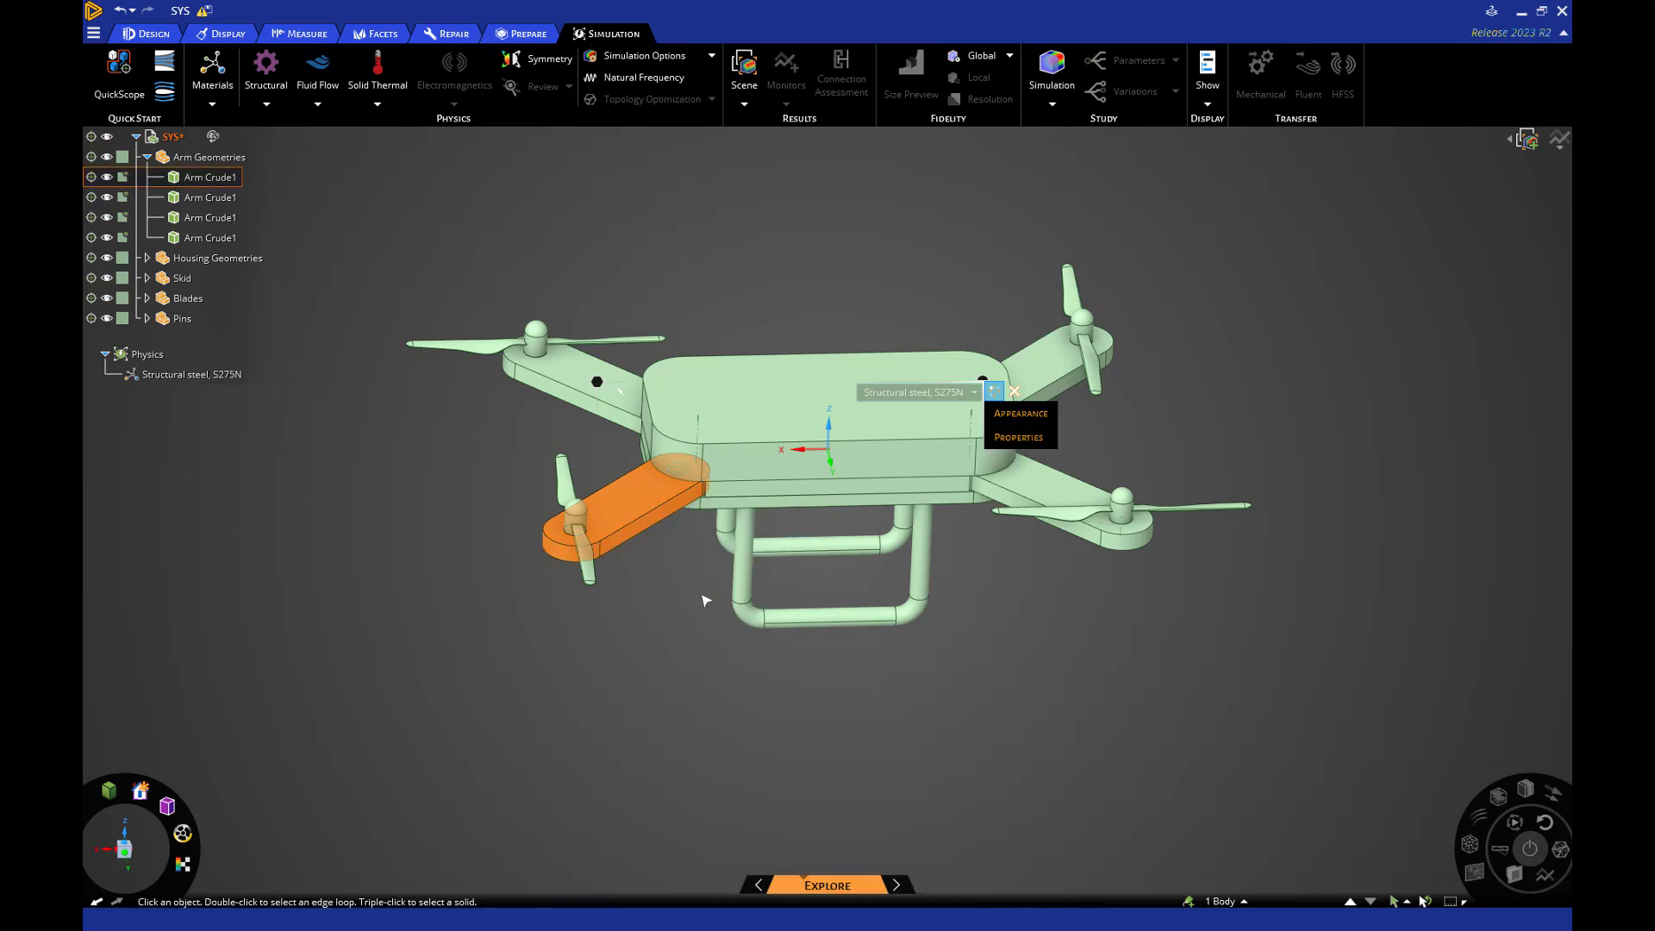
- Simulate on the selected arm only and hide all suppressed bodies
{"action": "right_click", "coordinate": [639, 508]}
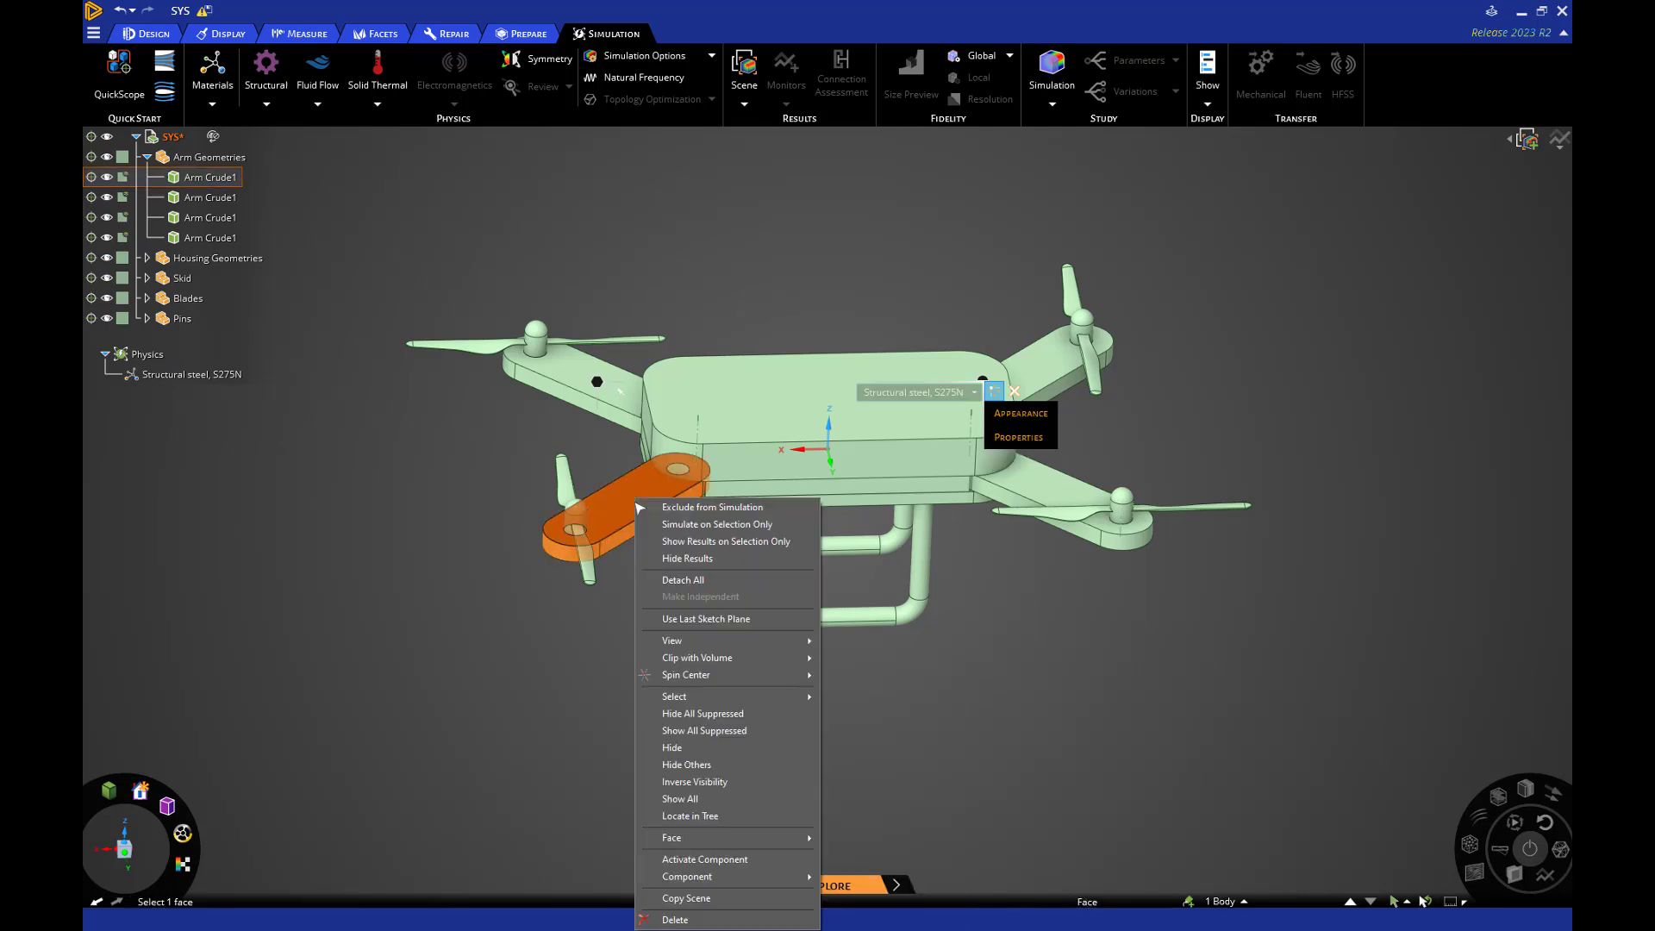
{"action": "left_click", "coordinate": [686, 525]}
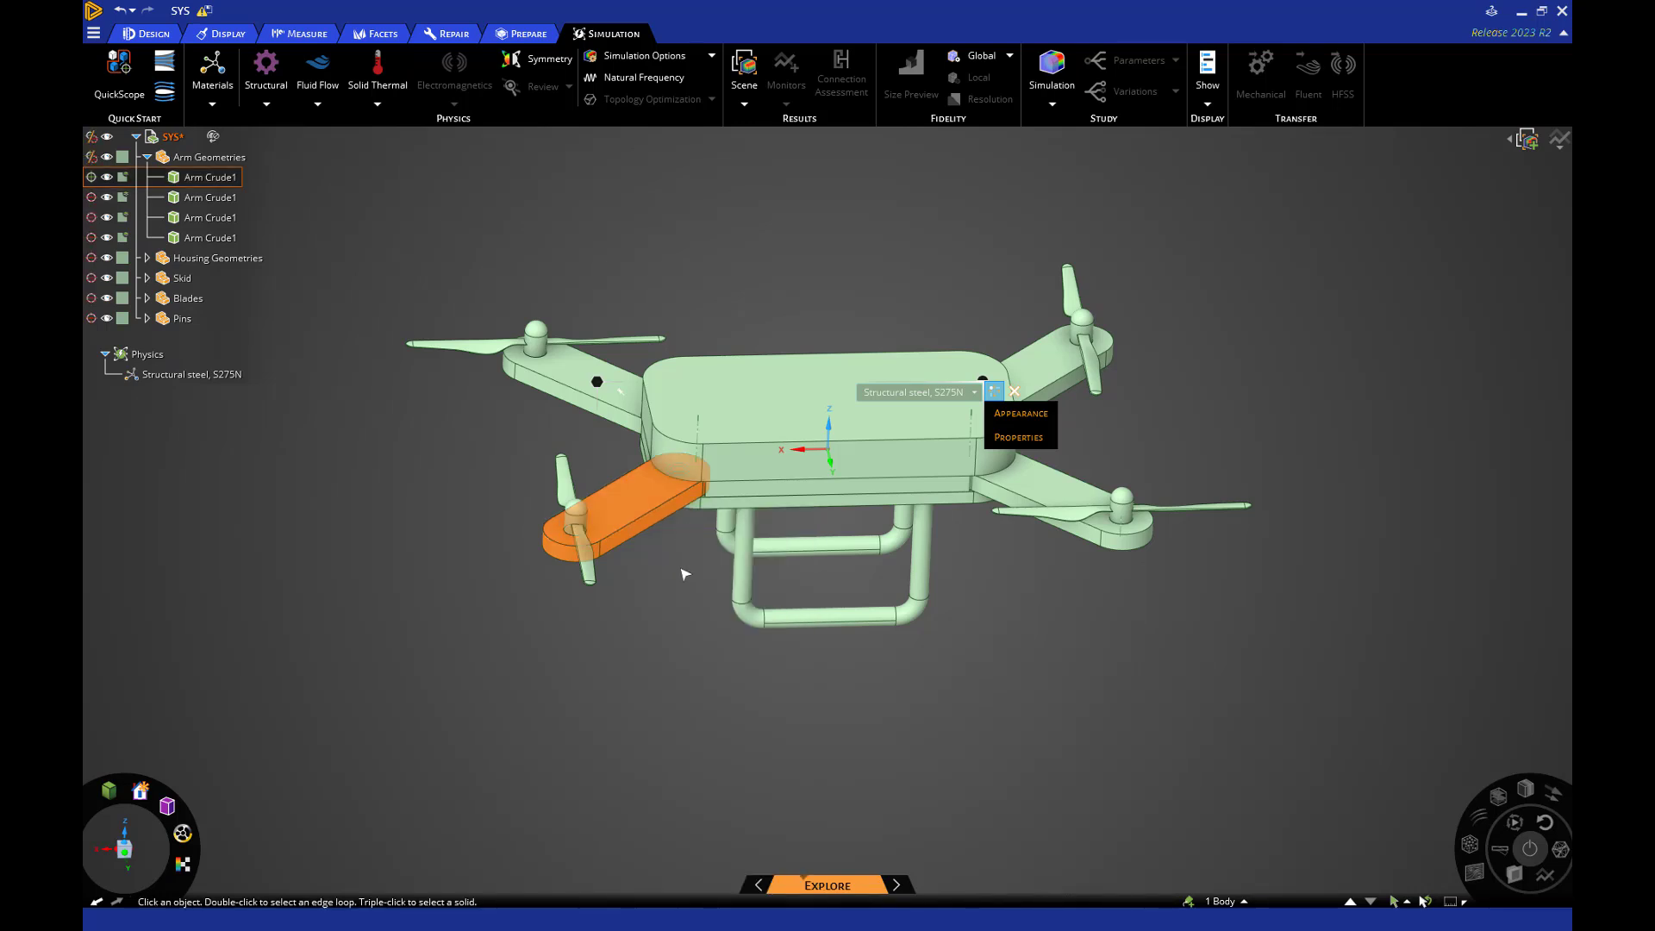
{"action": "right_click", "coordinate": [682, 595]}
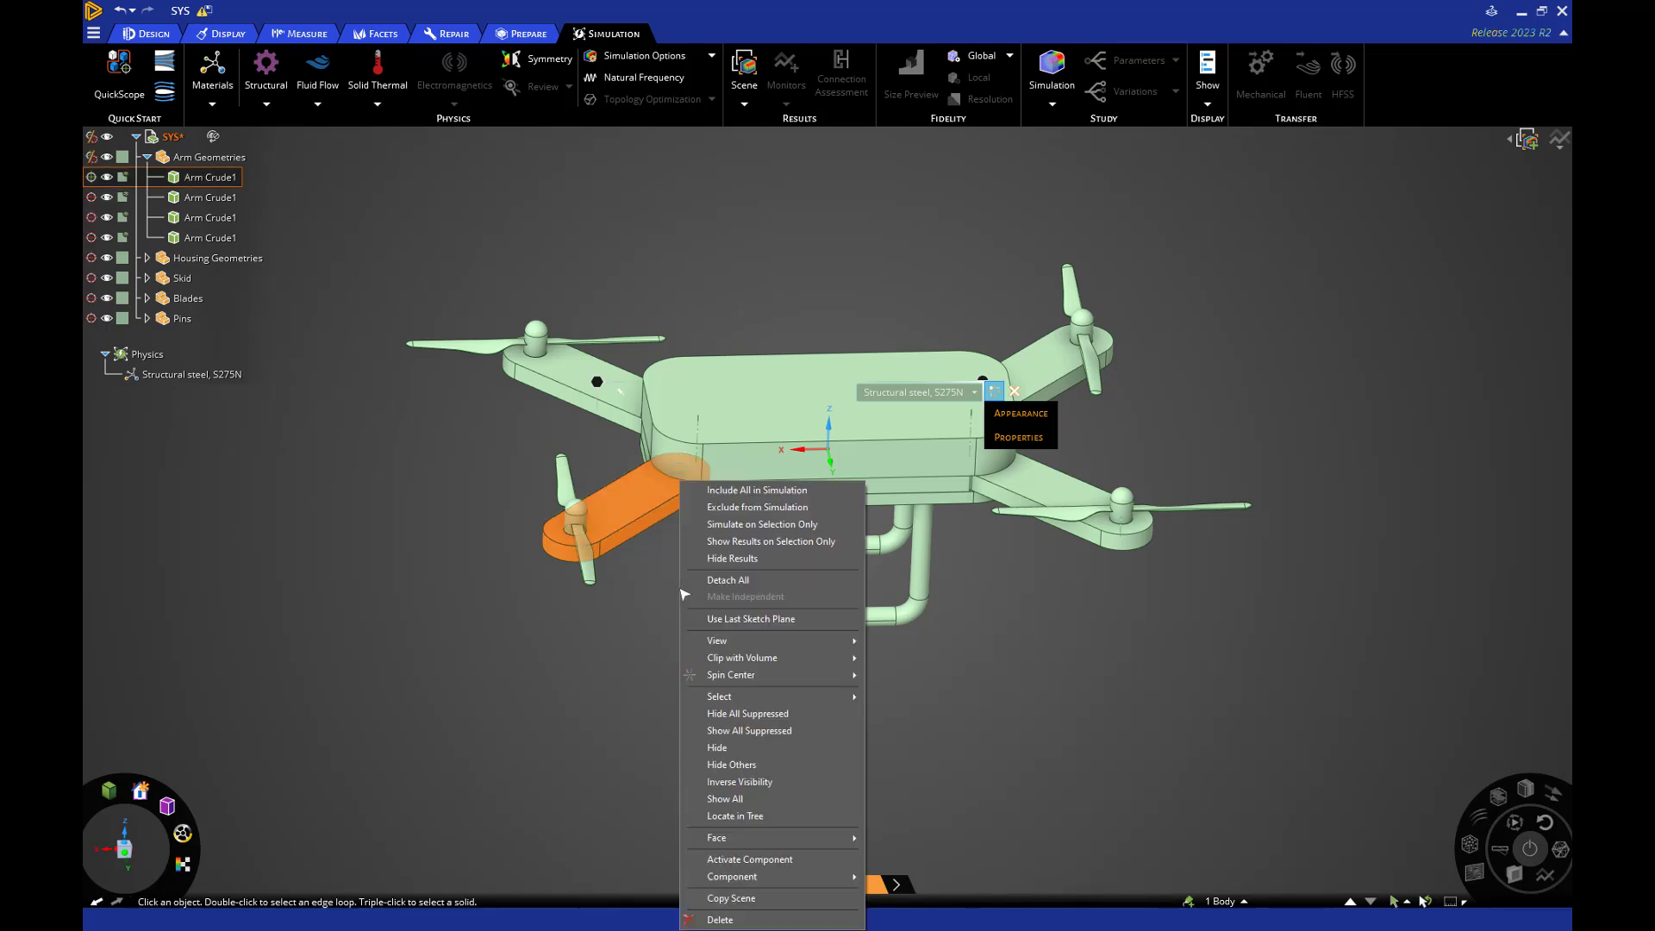
{"action": "left_click", "coordinate": [749, 720]}
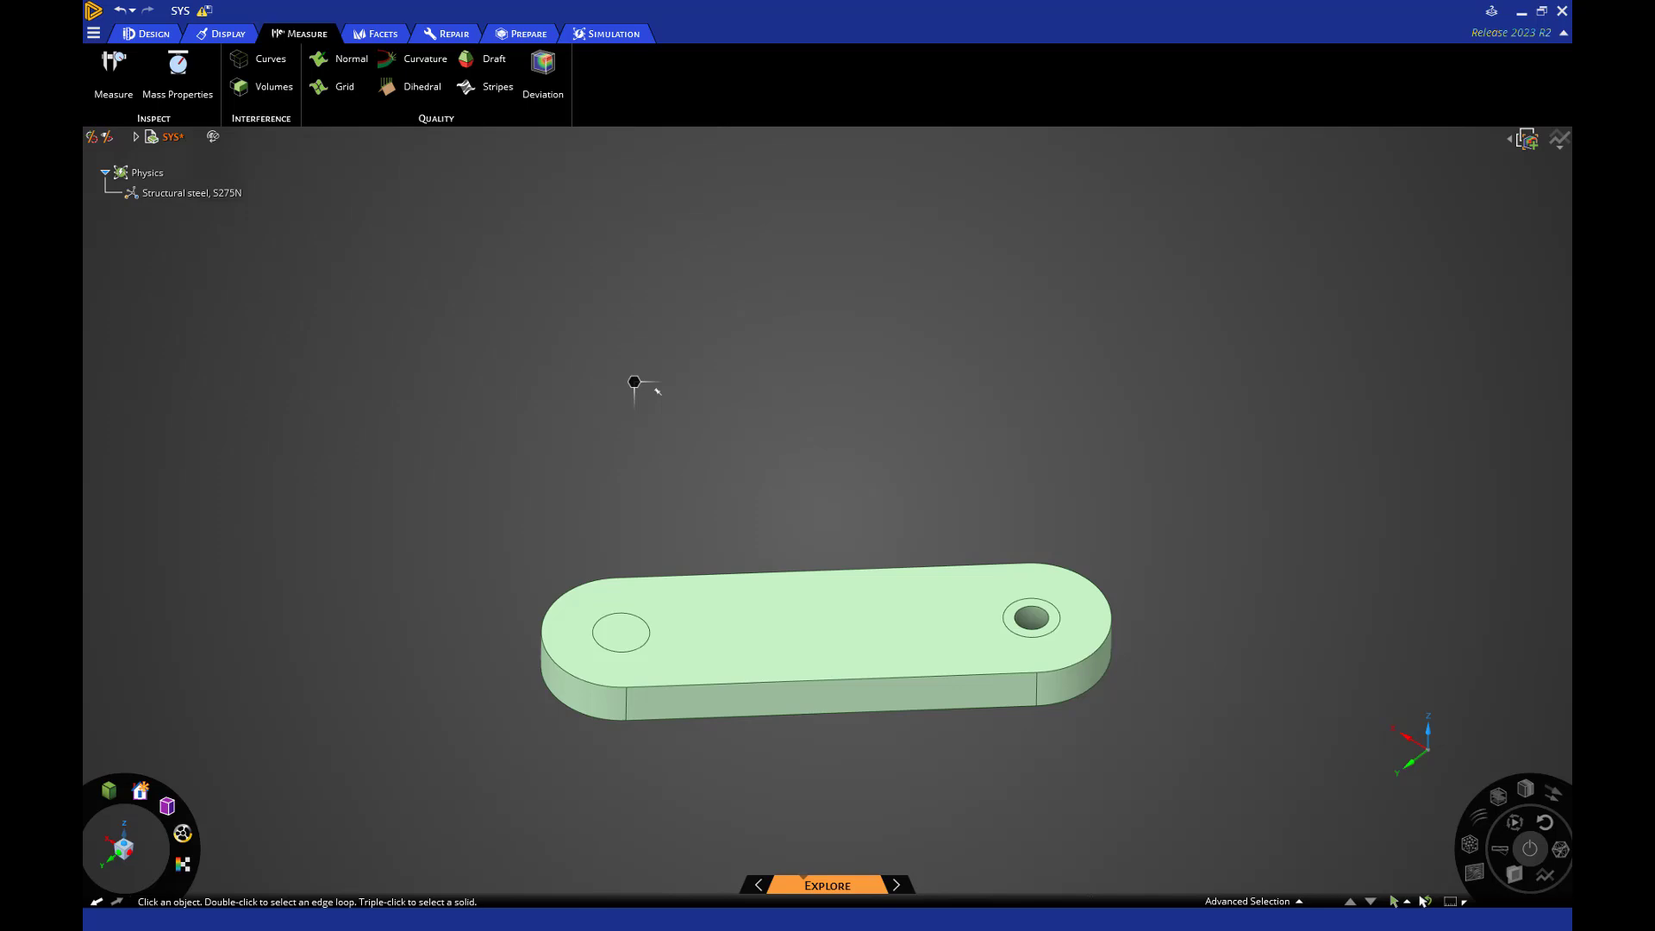
- Measure the right hole's inner face, reading its 15 mm diameter
{"action": "left_click", "coordinate": [113, 69]}
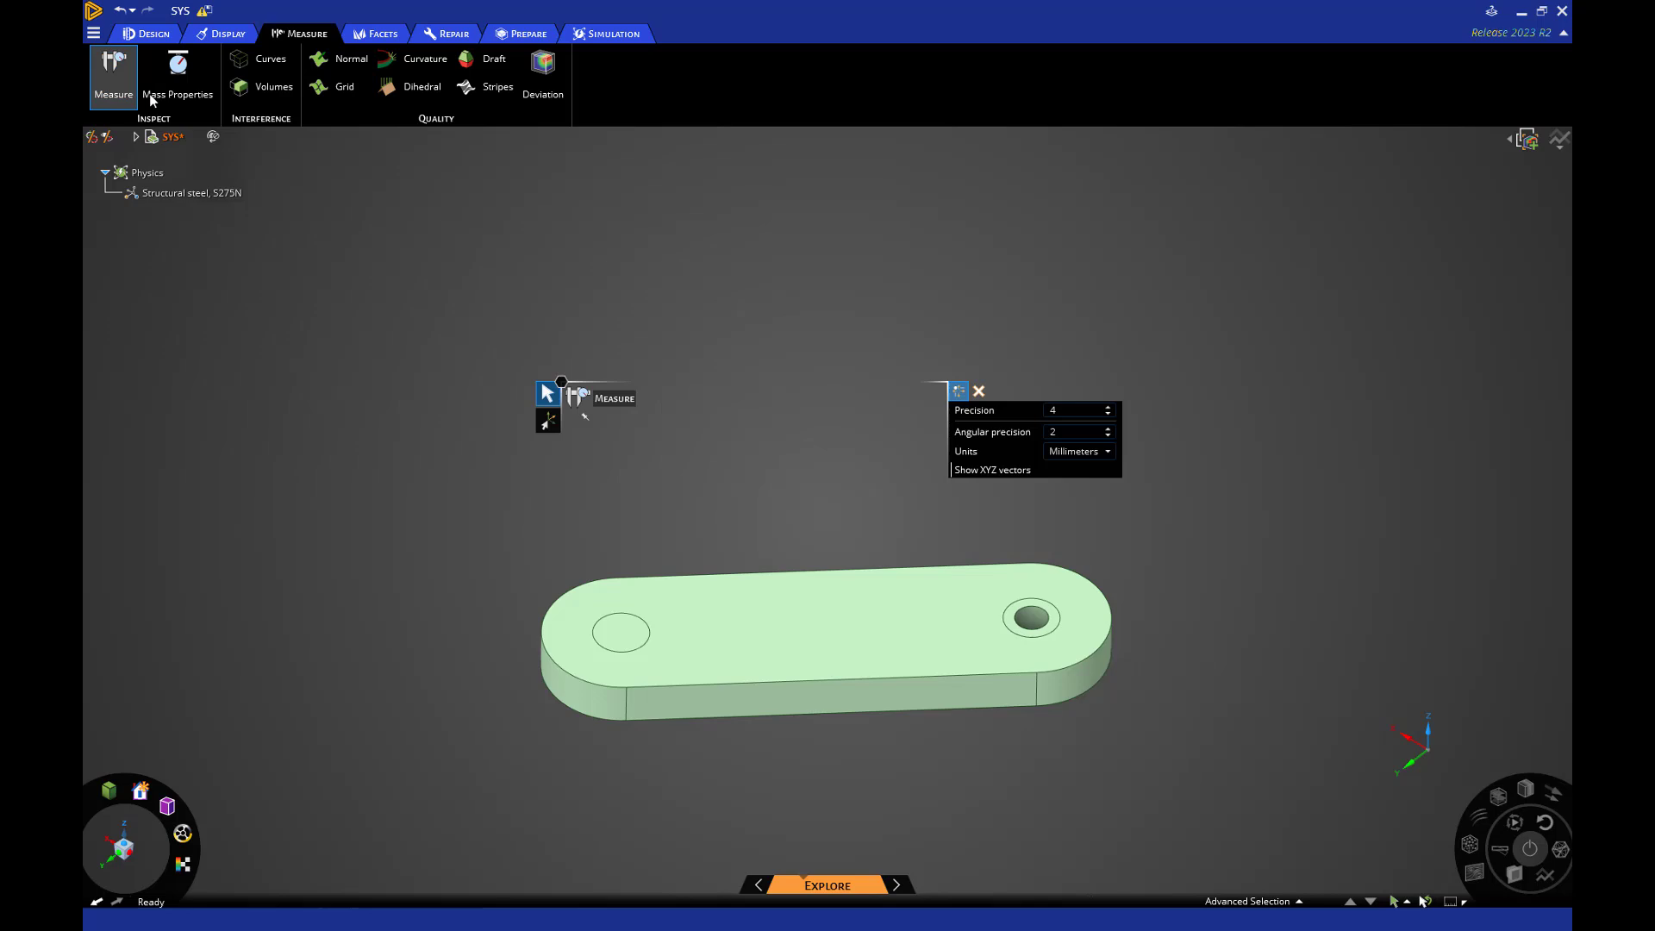
{"action": "left_click", "coordinate": [1041, 618]}
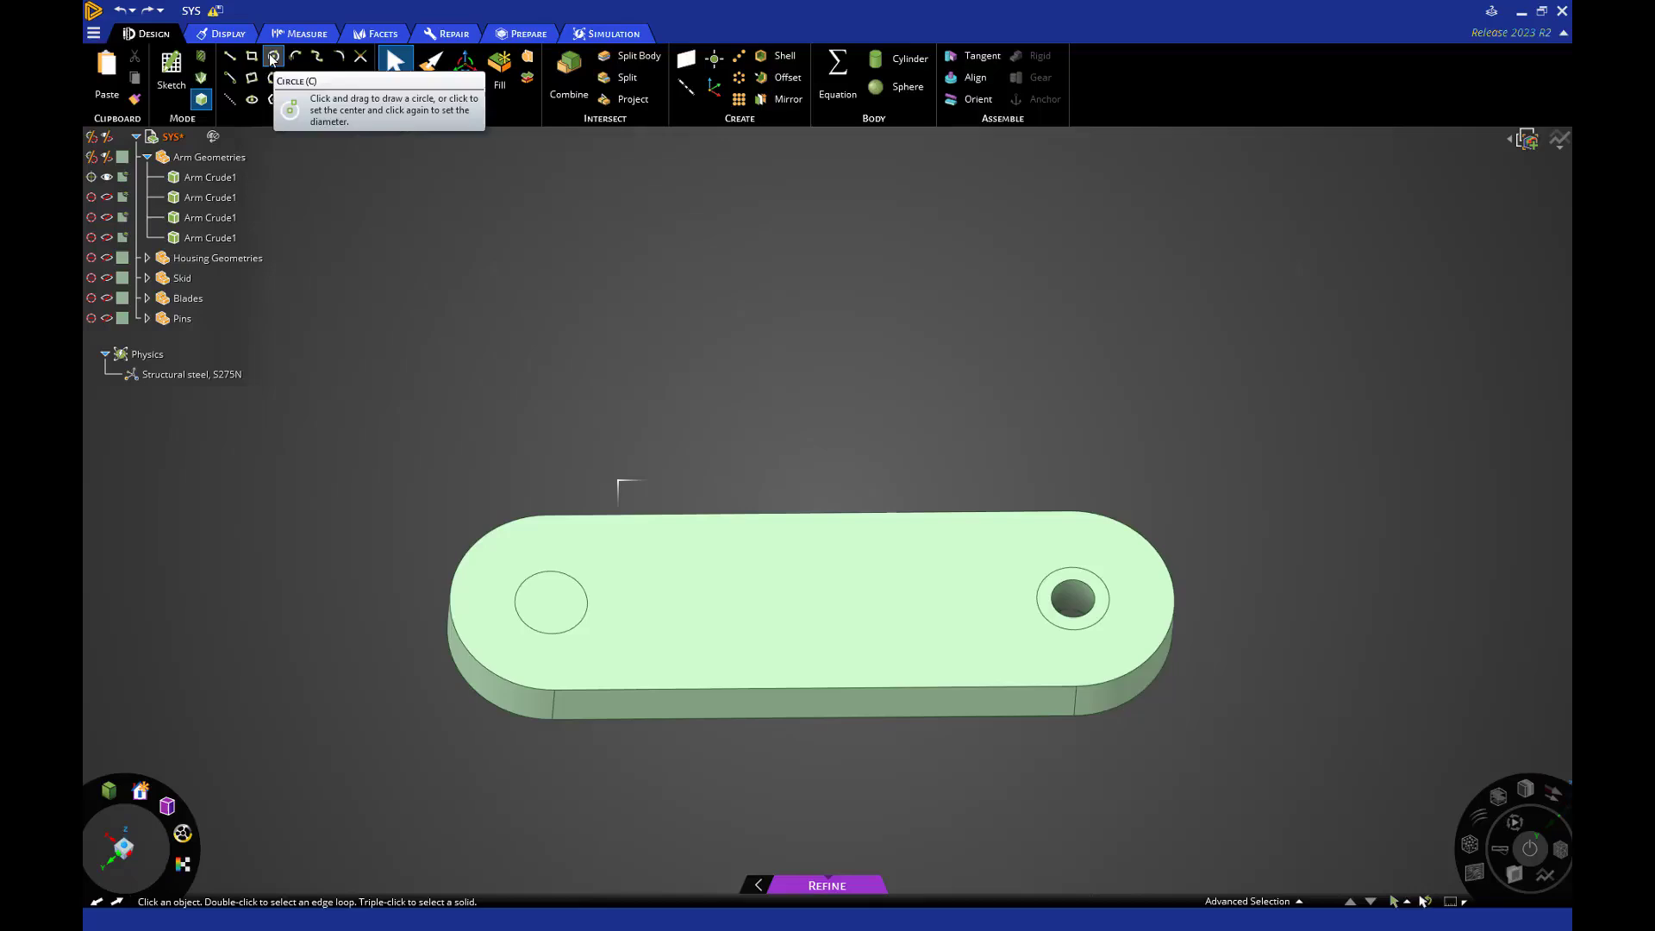
- Sketch a 15 mm diameter circle centred on the arm's left circular face
{"action": "left_click", "coordinate": [272, 59]}
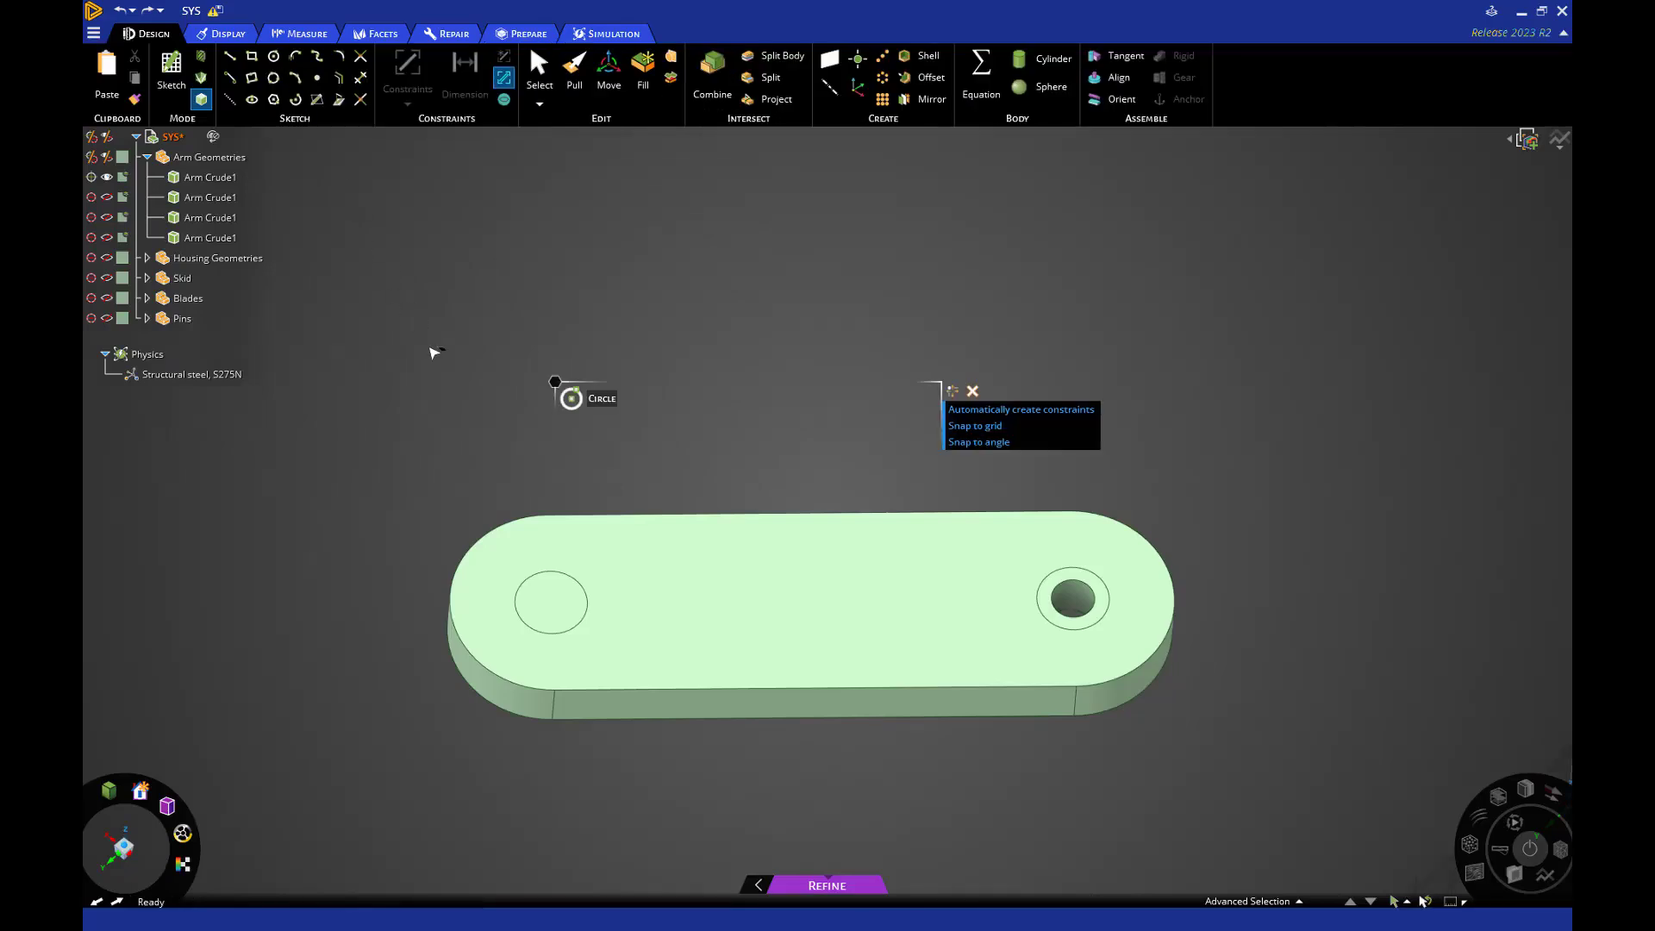
{"action": "left_click", "coordinate": [553, 603]}
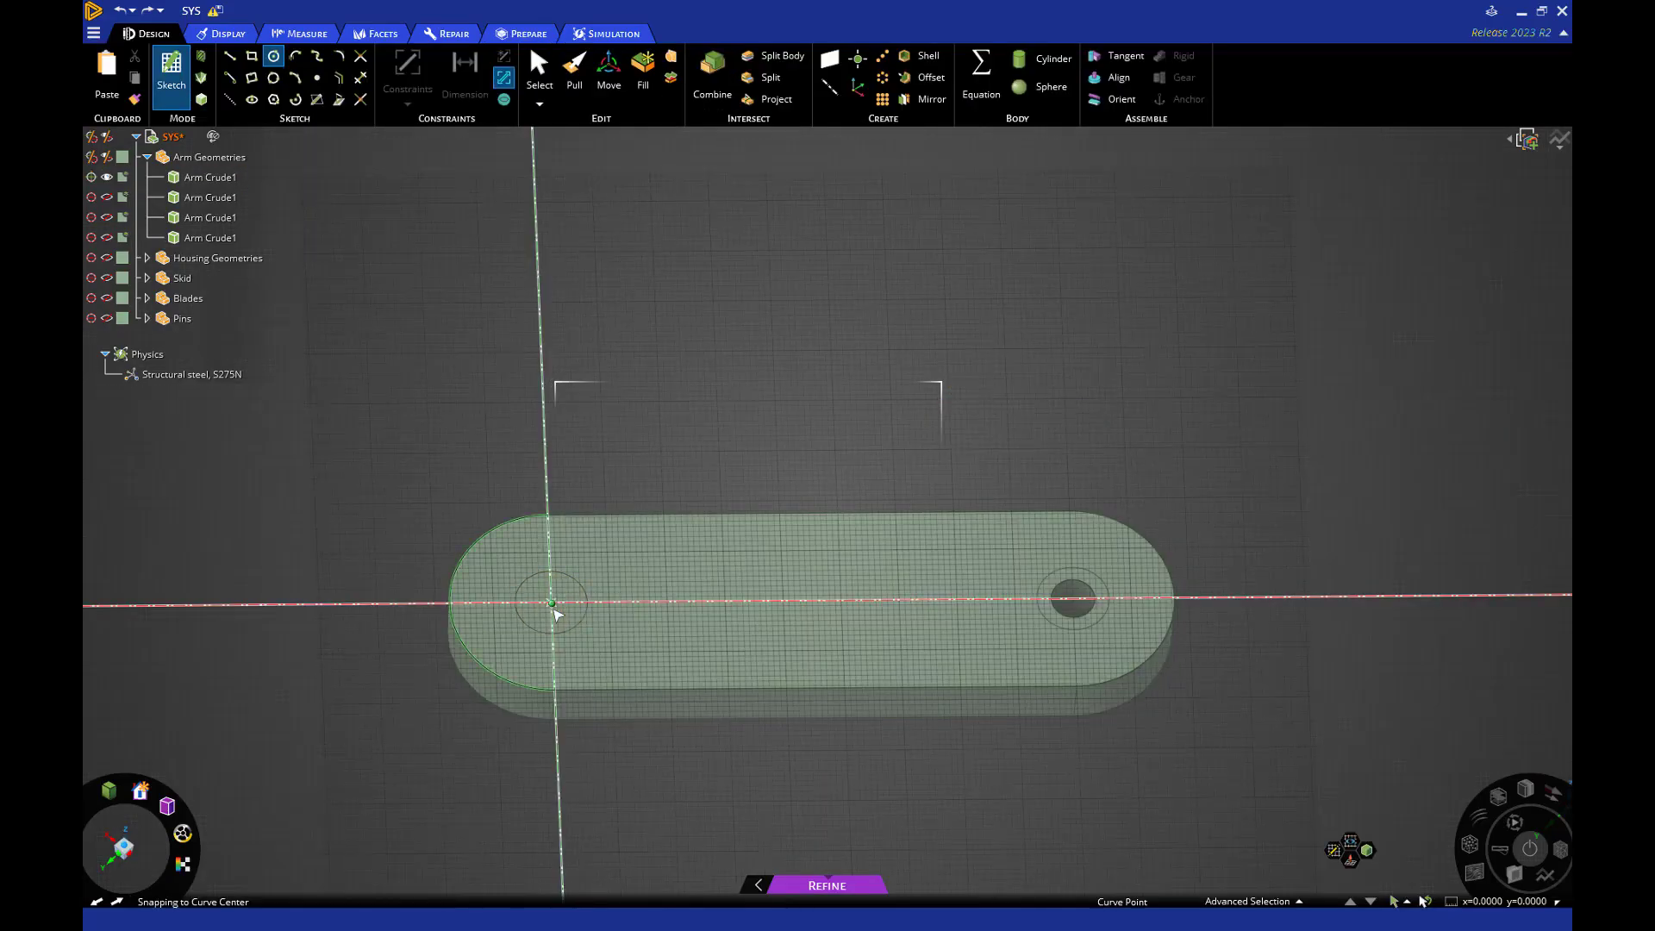
{"action": "left_click", "coordinate": [552, 603]}
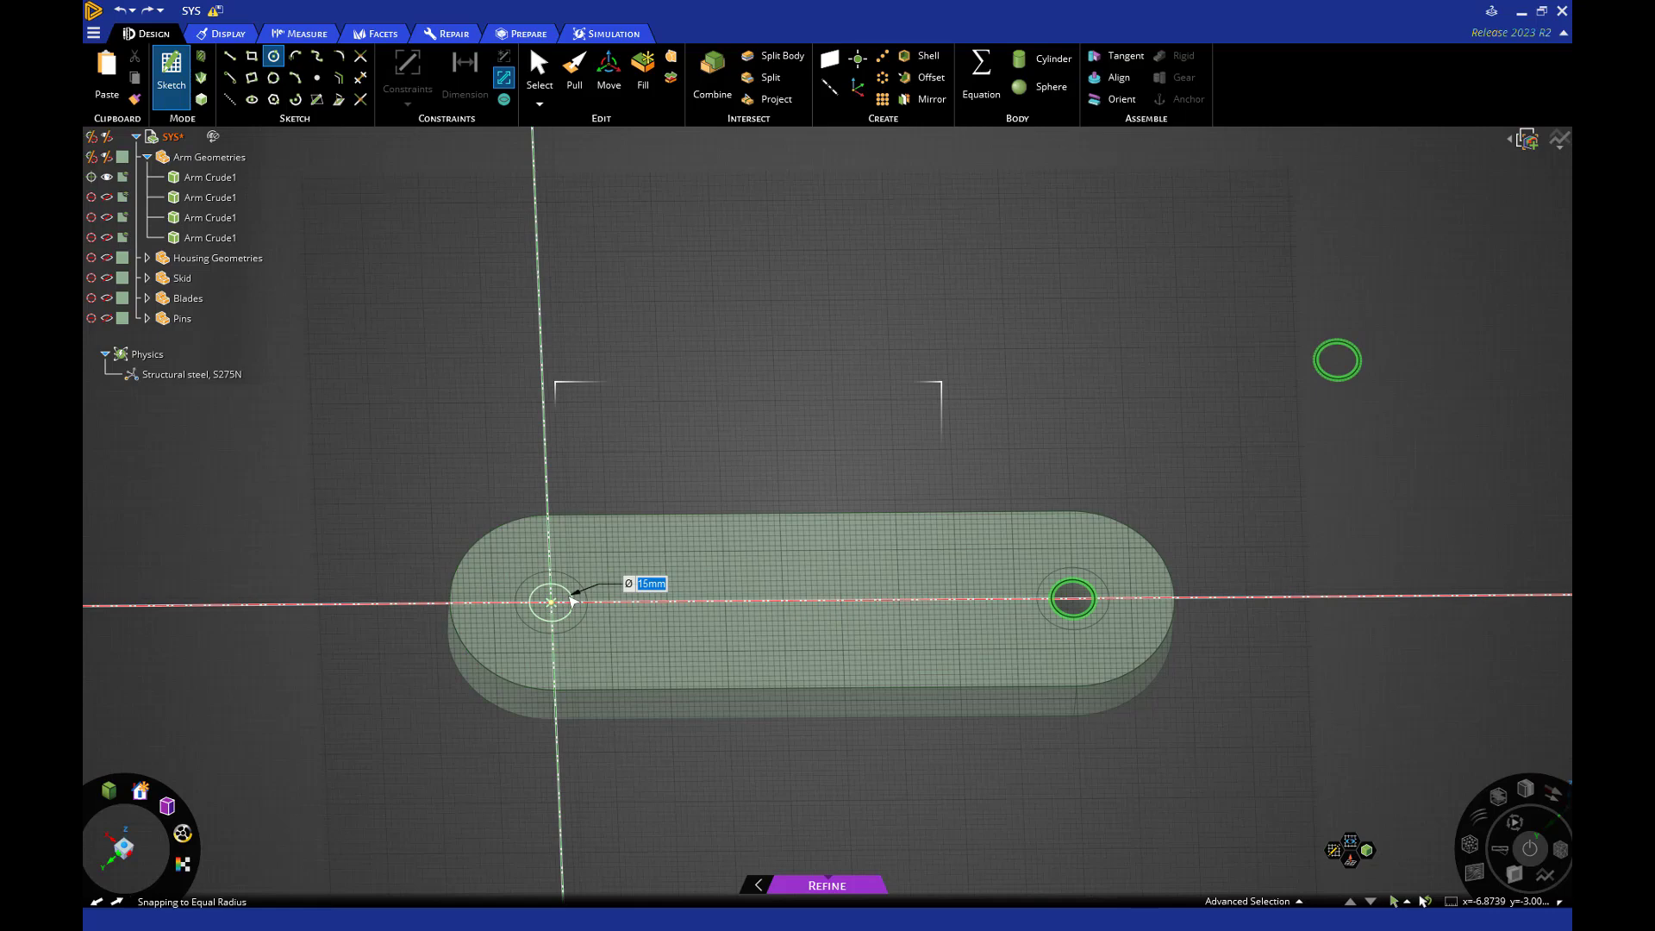
{"action": "left_click", "coordinate": [571, 600]}
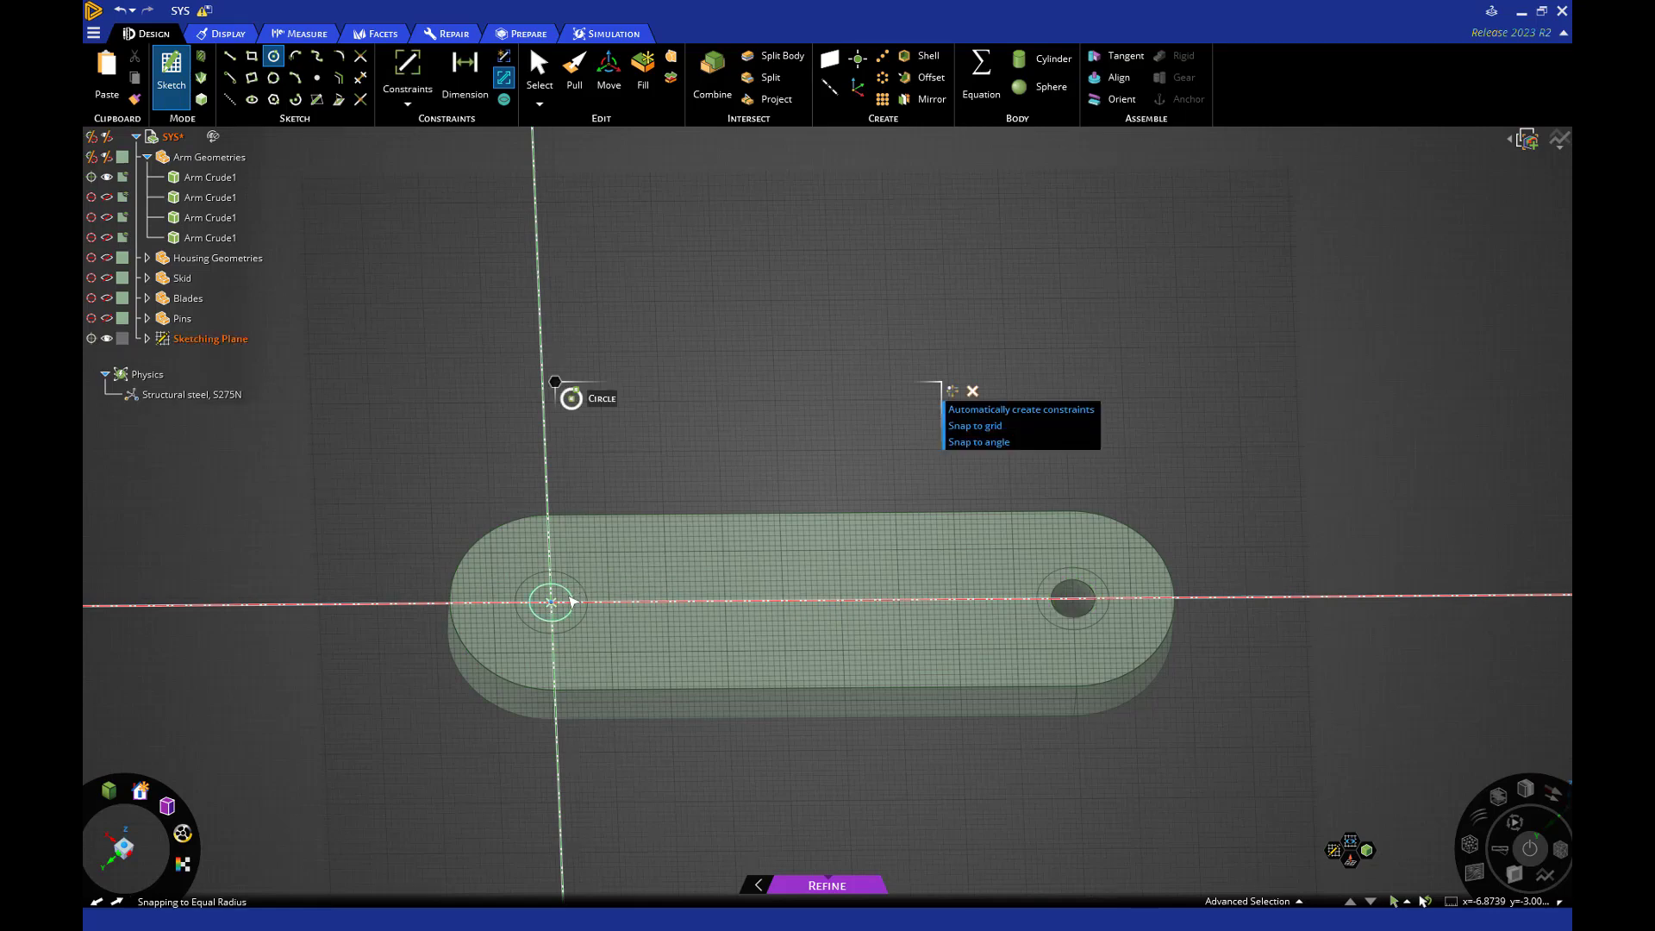
- Pull the new circular face down through the plate to cut the hole
{"action": "left_click", "coordinate": [574, 78]}
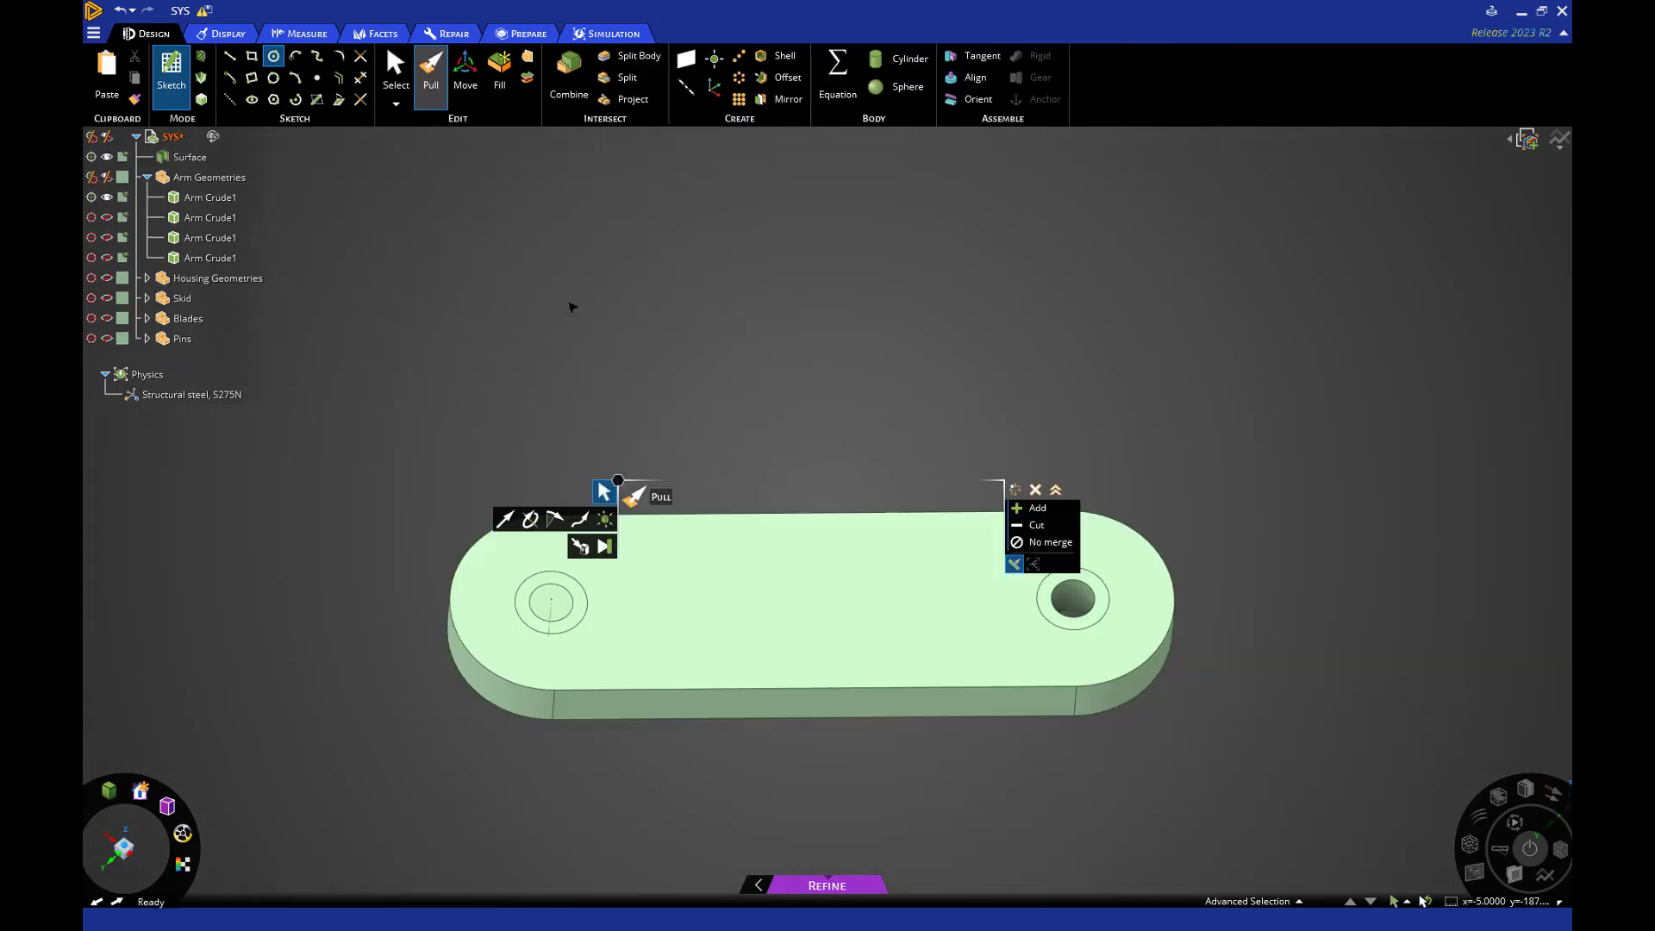
{"action": "left_click", "coordinate": [554, 600]}
{"action": "left_click", "coordinate": [555, 598]}
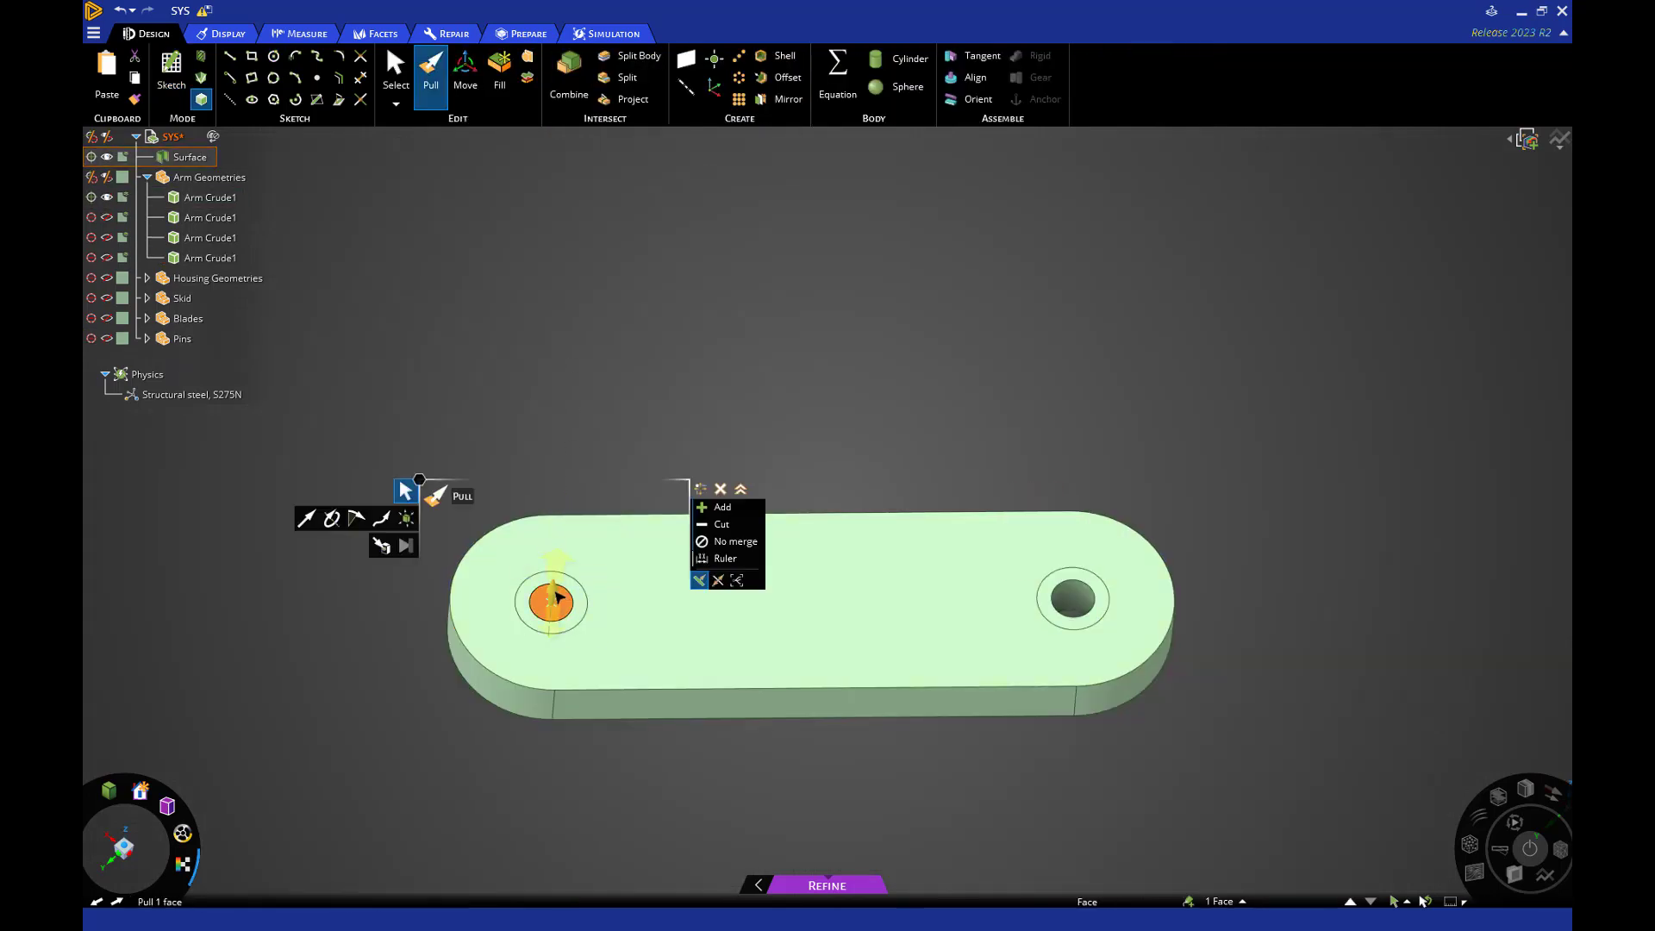
{"action": "left_click_drag", "start_coordinate": [554, 595], "coordinate": [599, 742]}
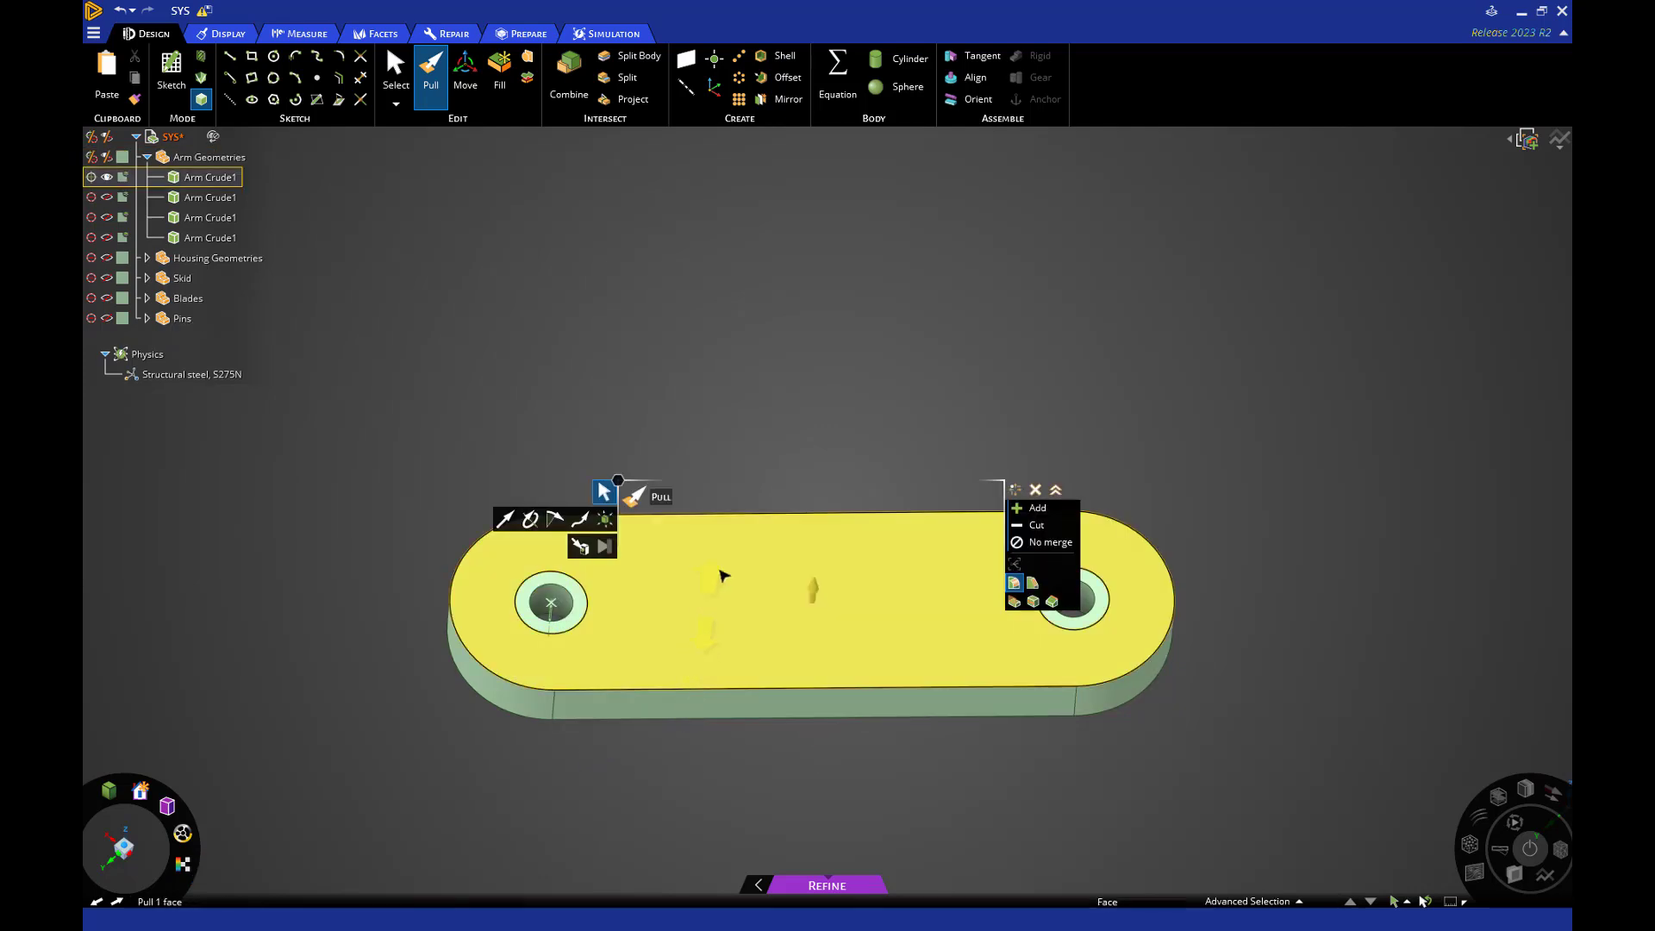
{"action": "key", "text": "Escape"}
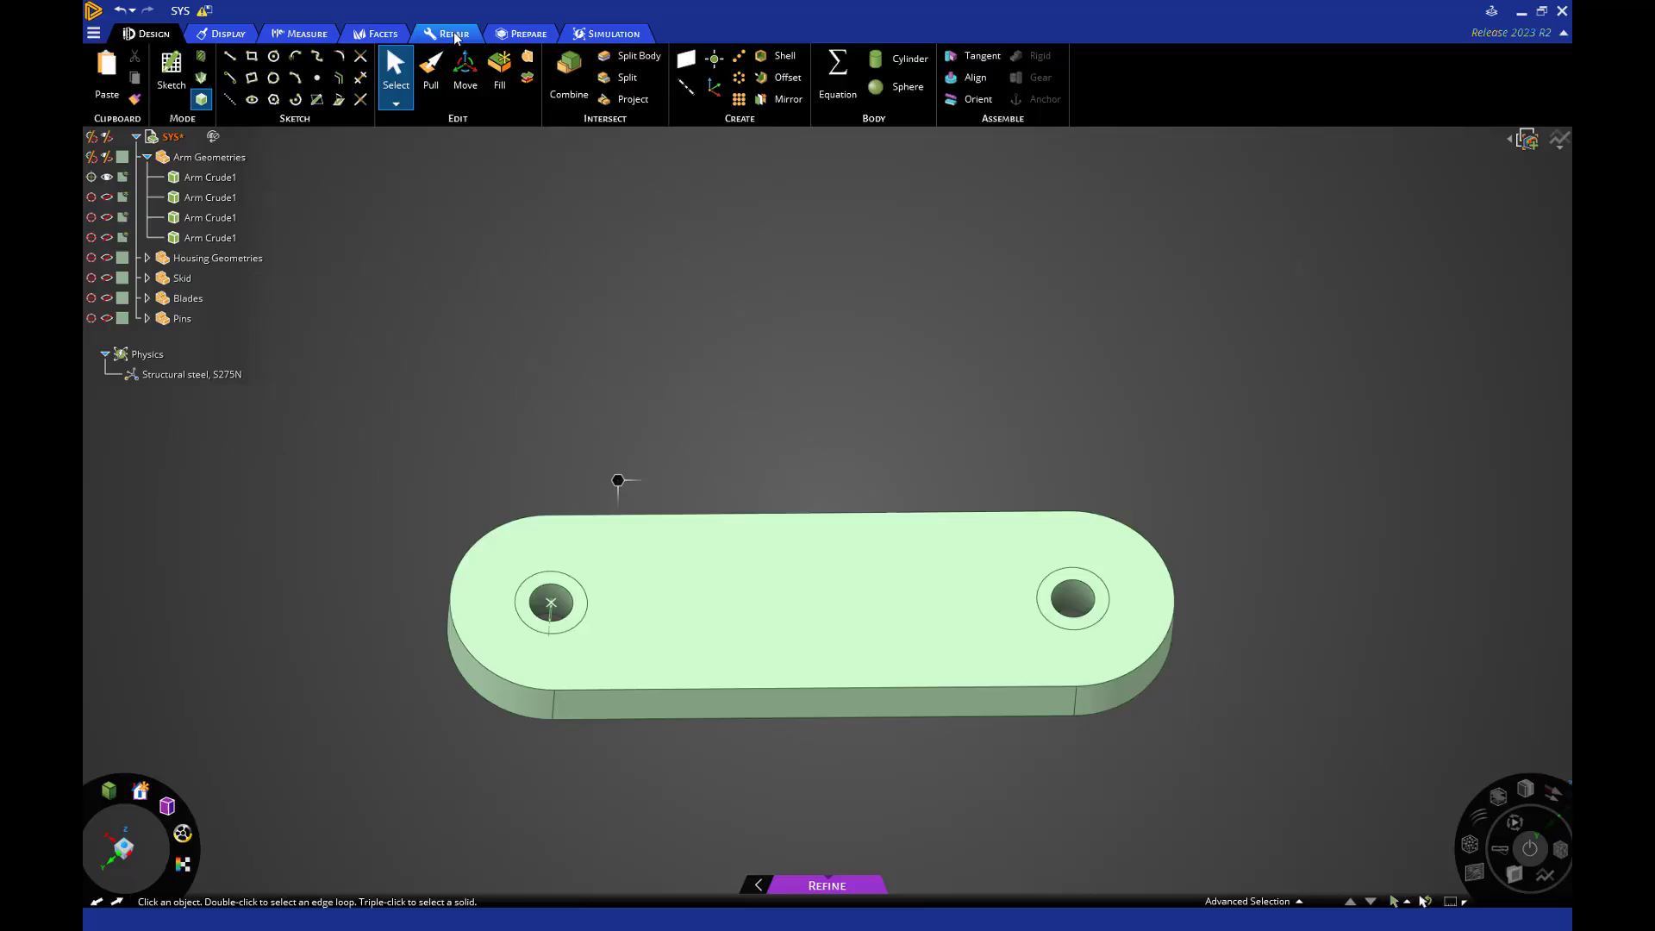
- Merge the arm's top face with both hole ring faces using Merge Faces
{"action": "left_click", "coordinate": [455, 37]}
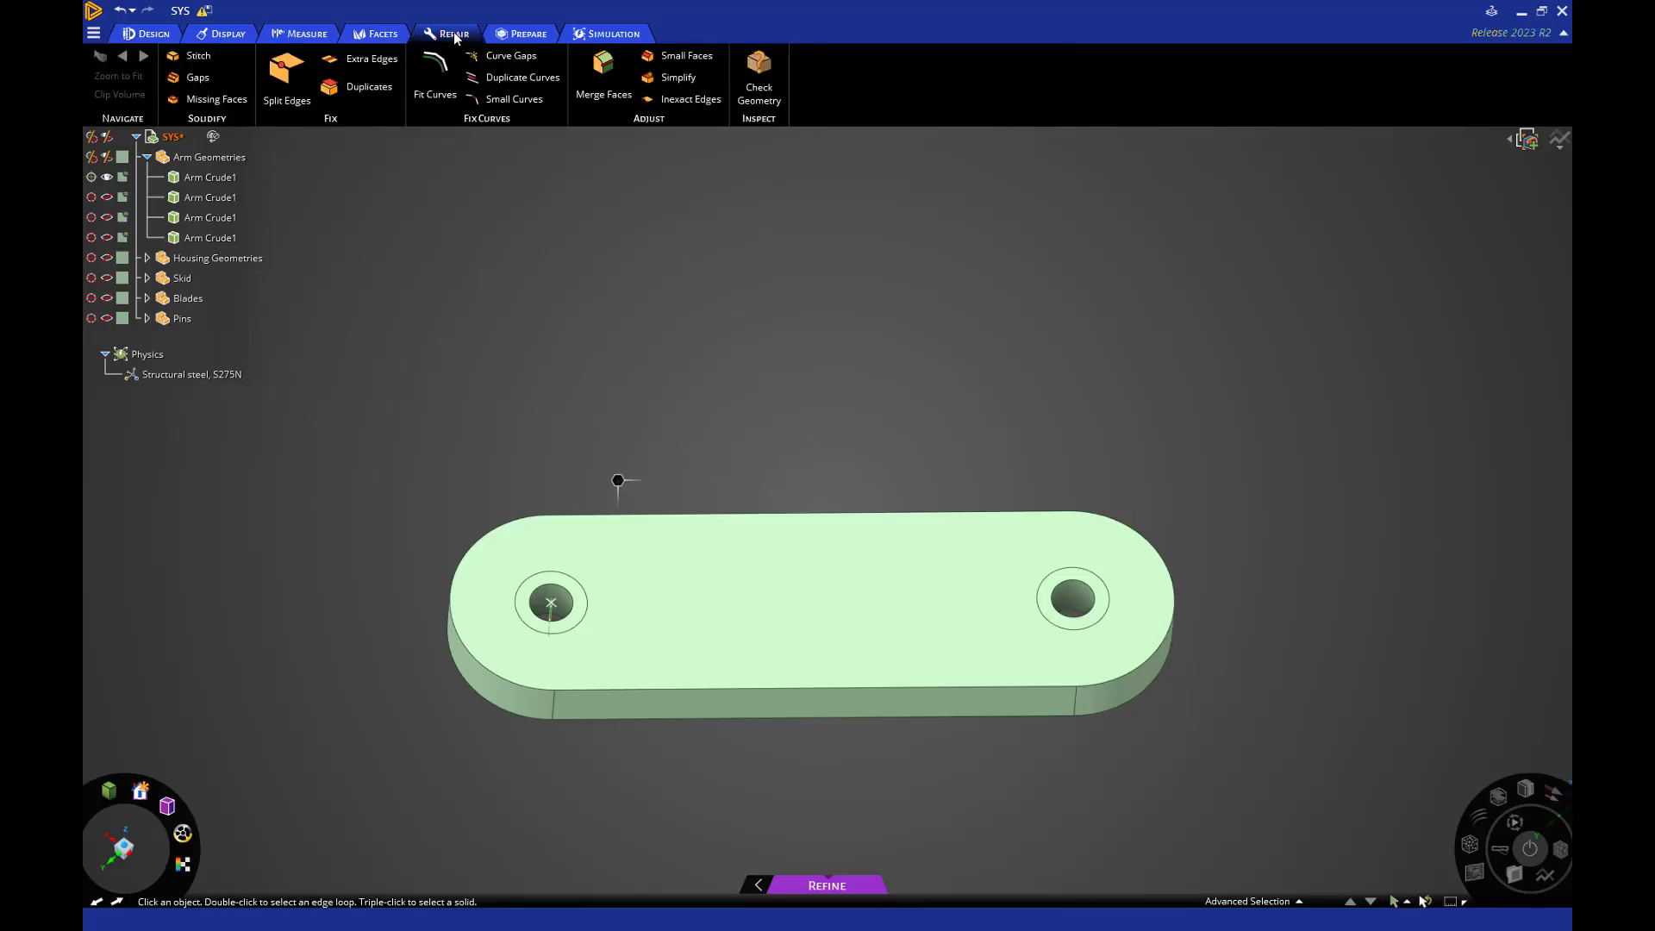
{"action": "left_click", "coordinate": [586, 81]}
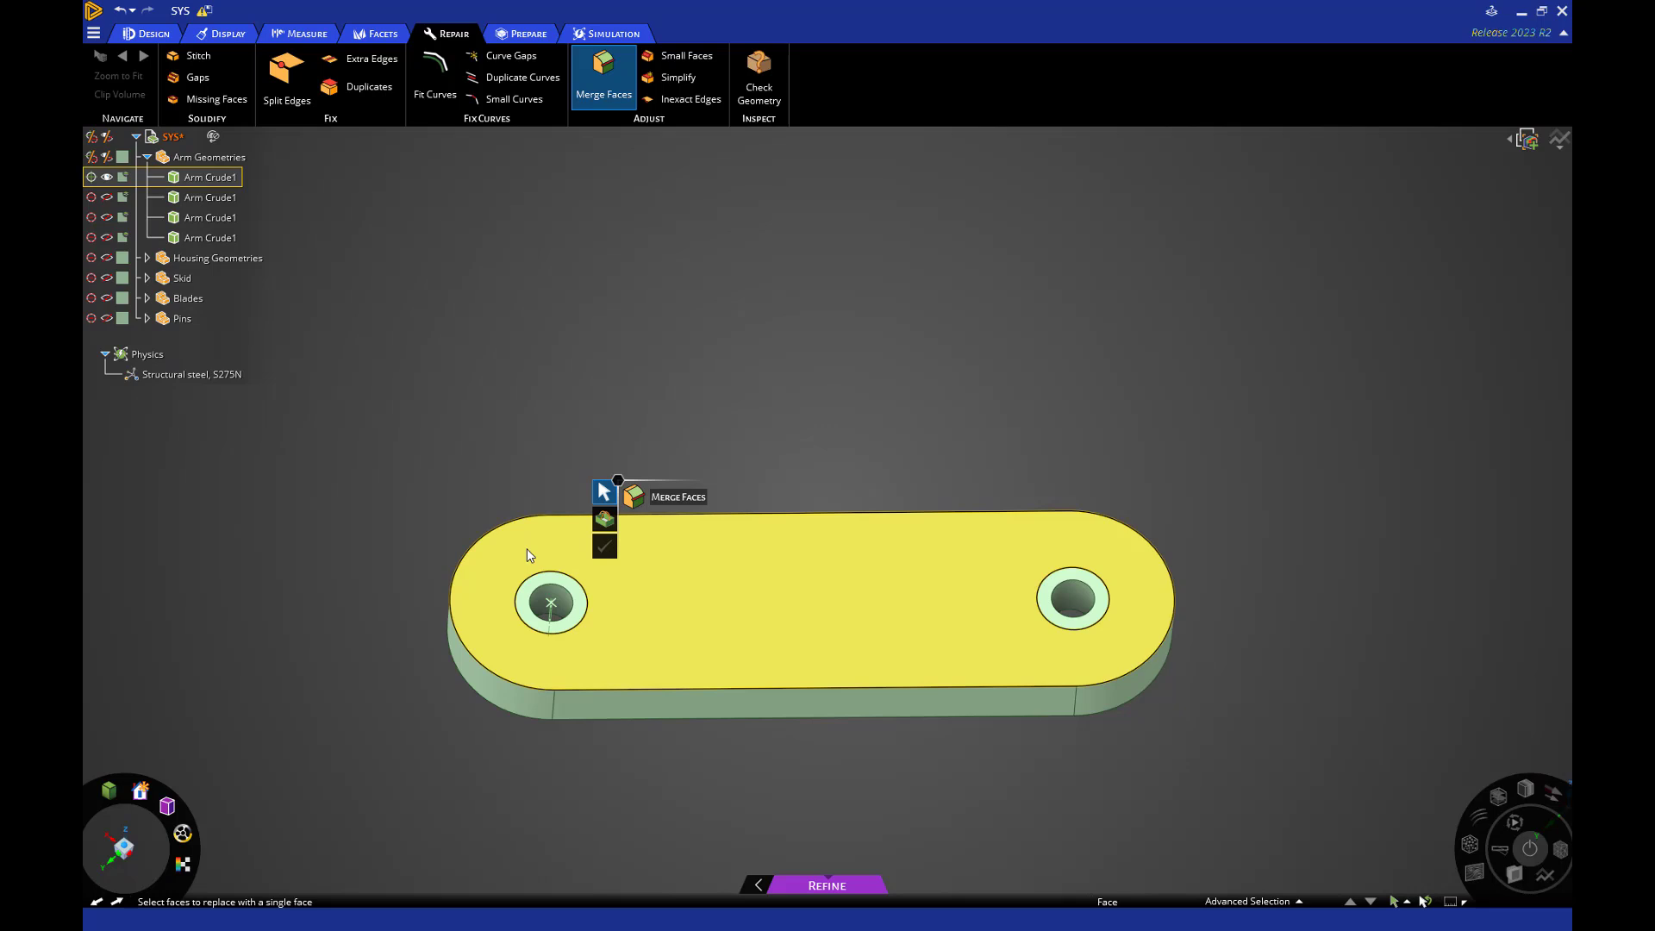
{"action": "left_click", "coordinate": [532, 576]}
{"action": "left_click", "coordinate": [533, 579]}
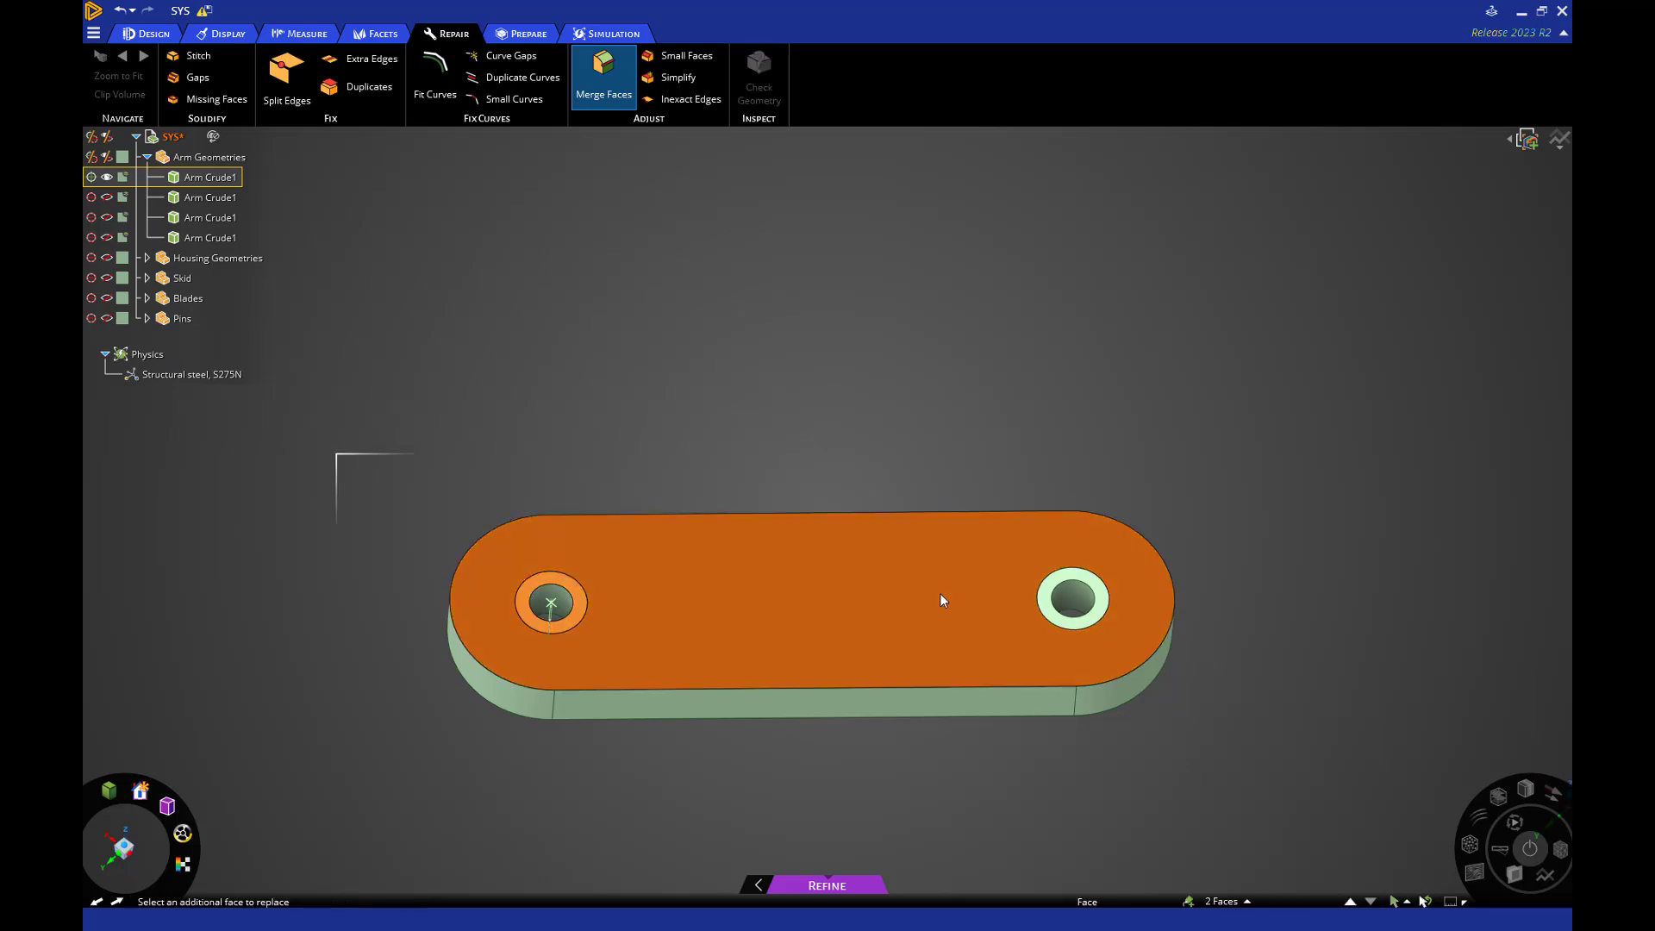
{"action": "left_click", "coordinate": [1049, 600]}
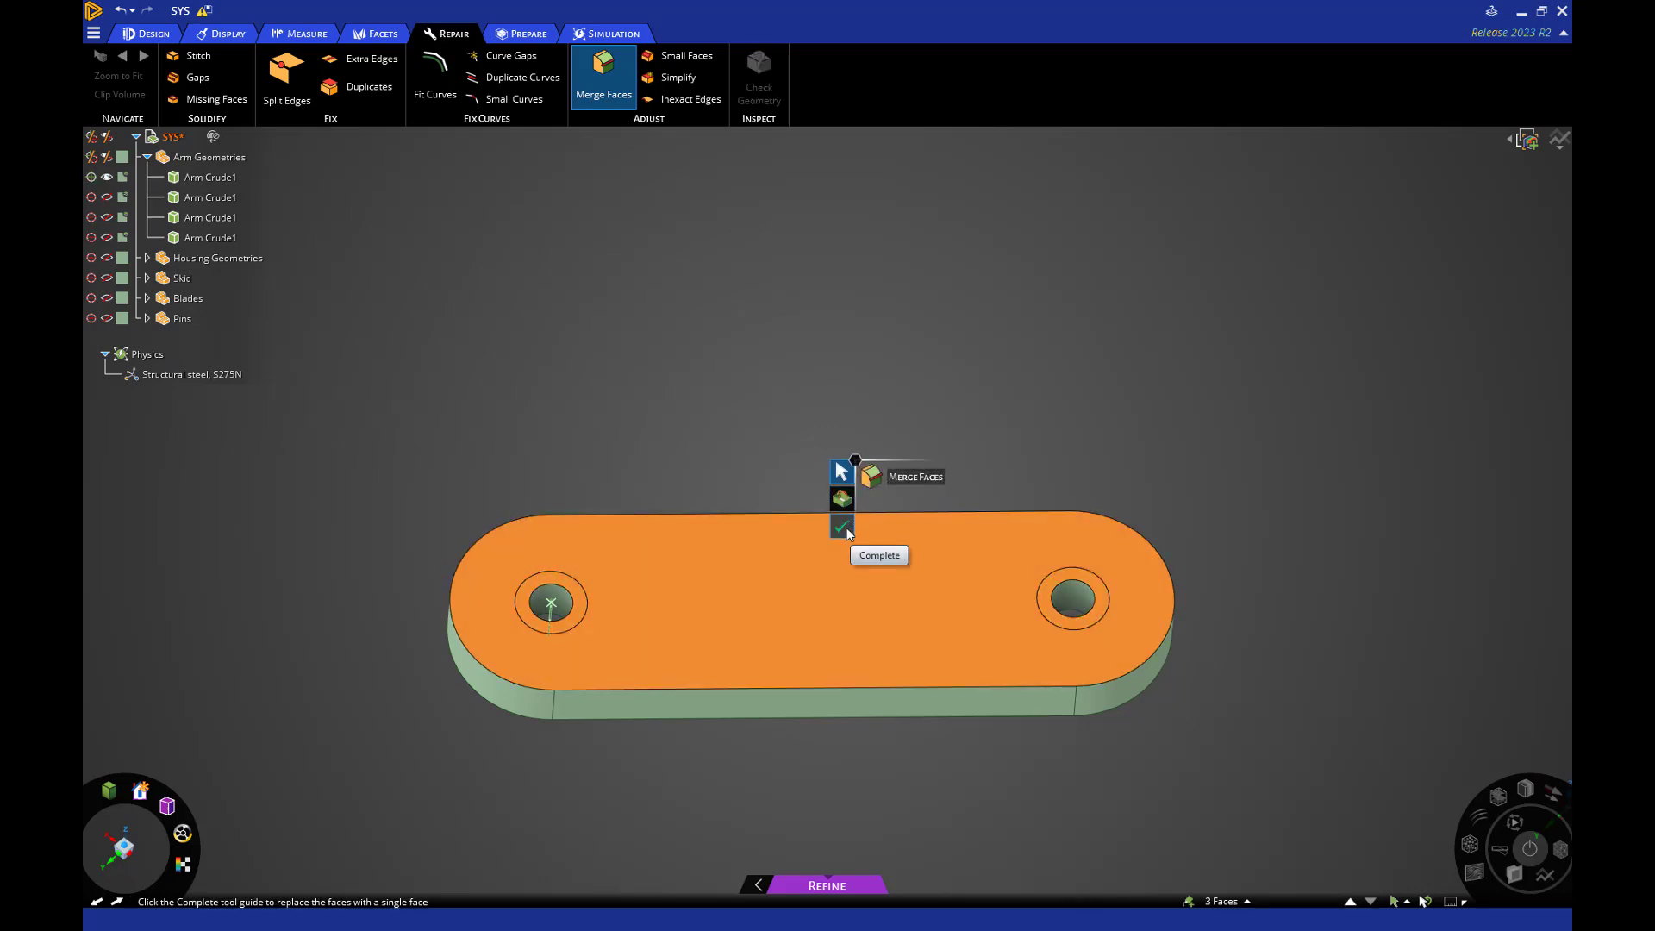
{"action": "left_click", "coordinate": [846, 530]}
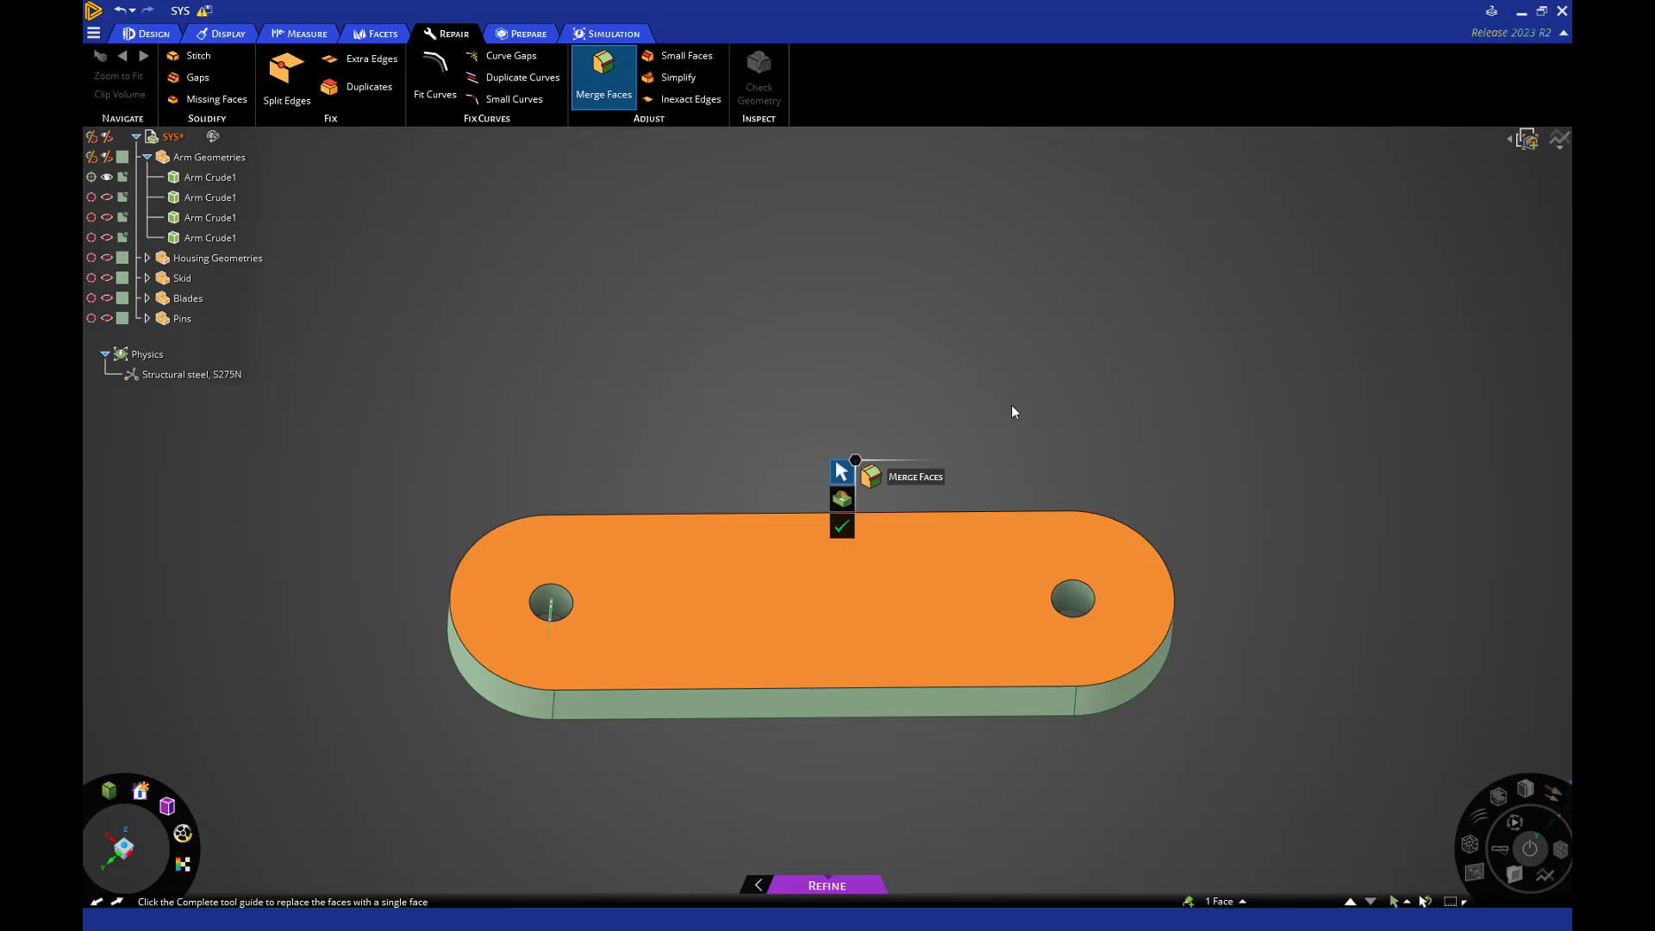
{"action": "key", "text": "Escape"}
{"action": "left_click", "coordinate": [521, 34]}
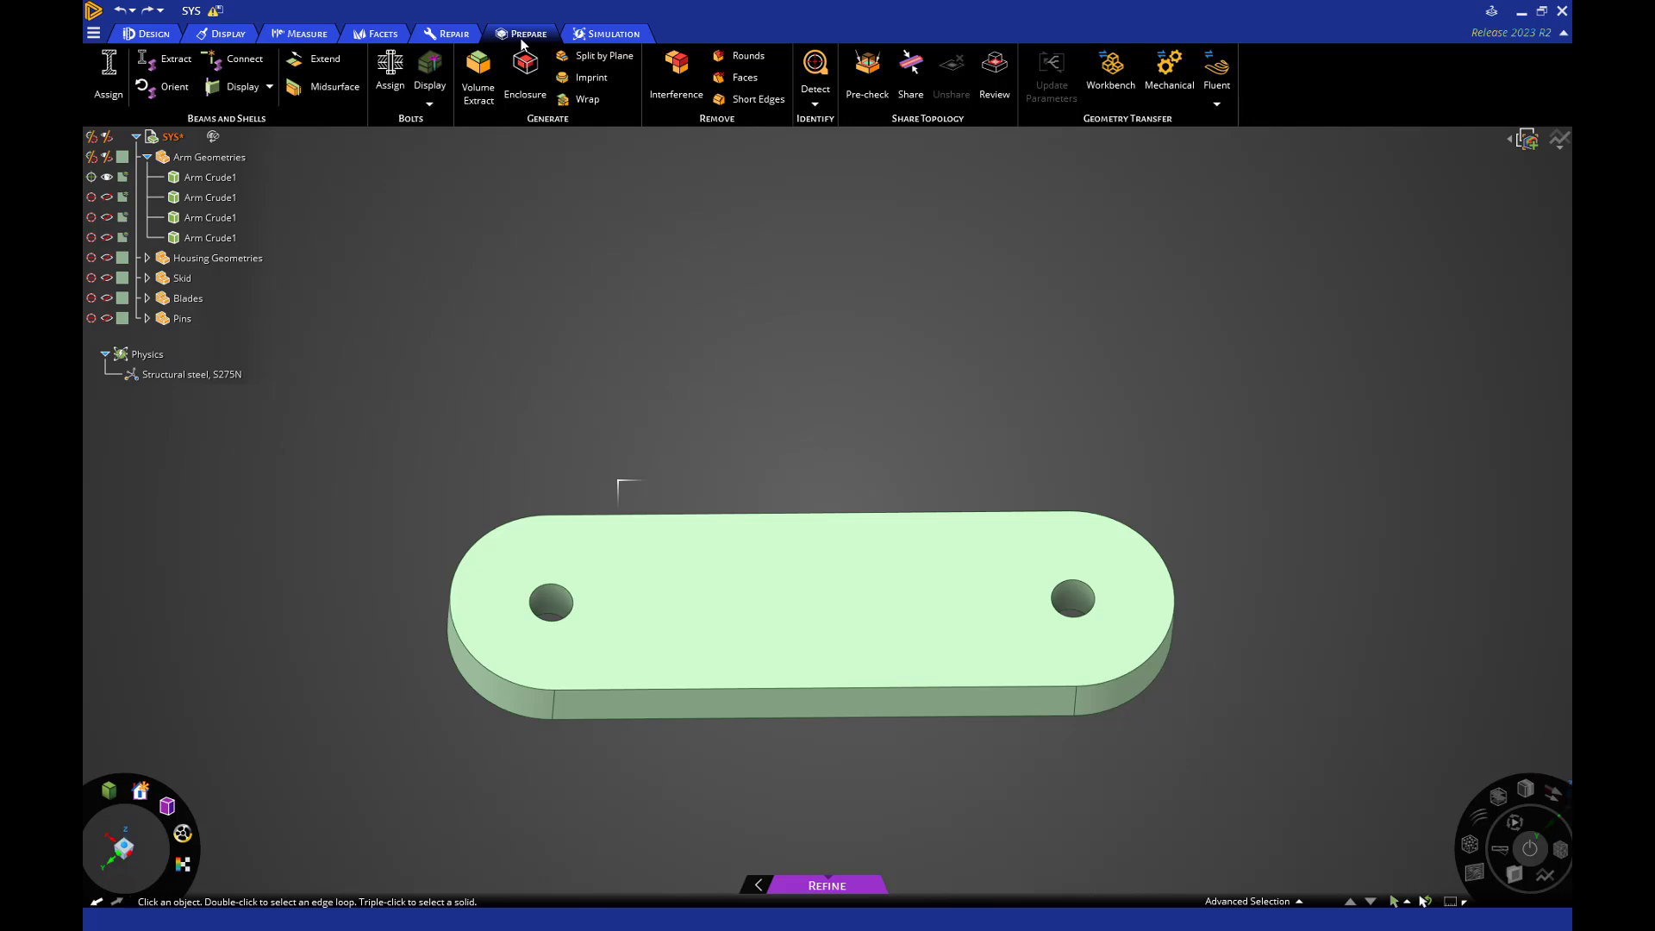
- Create the 20 mm Arm Crude1 - Midsurface1 sheet from the arm's top face pair
{"action": "left_click", "coordinate": [326, 86]}
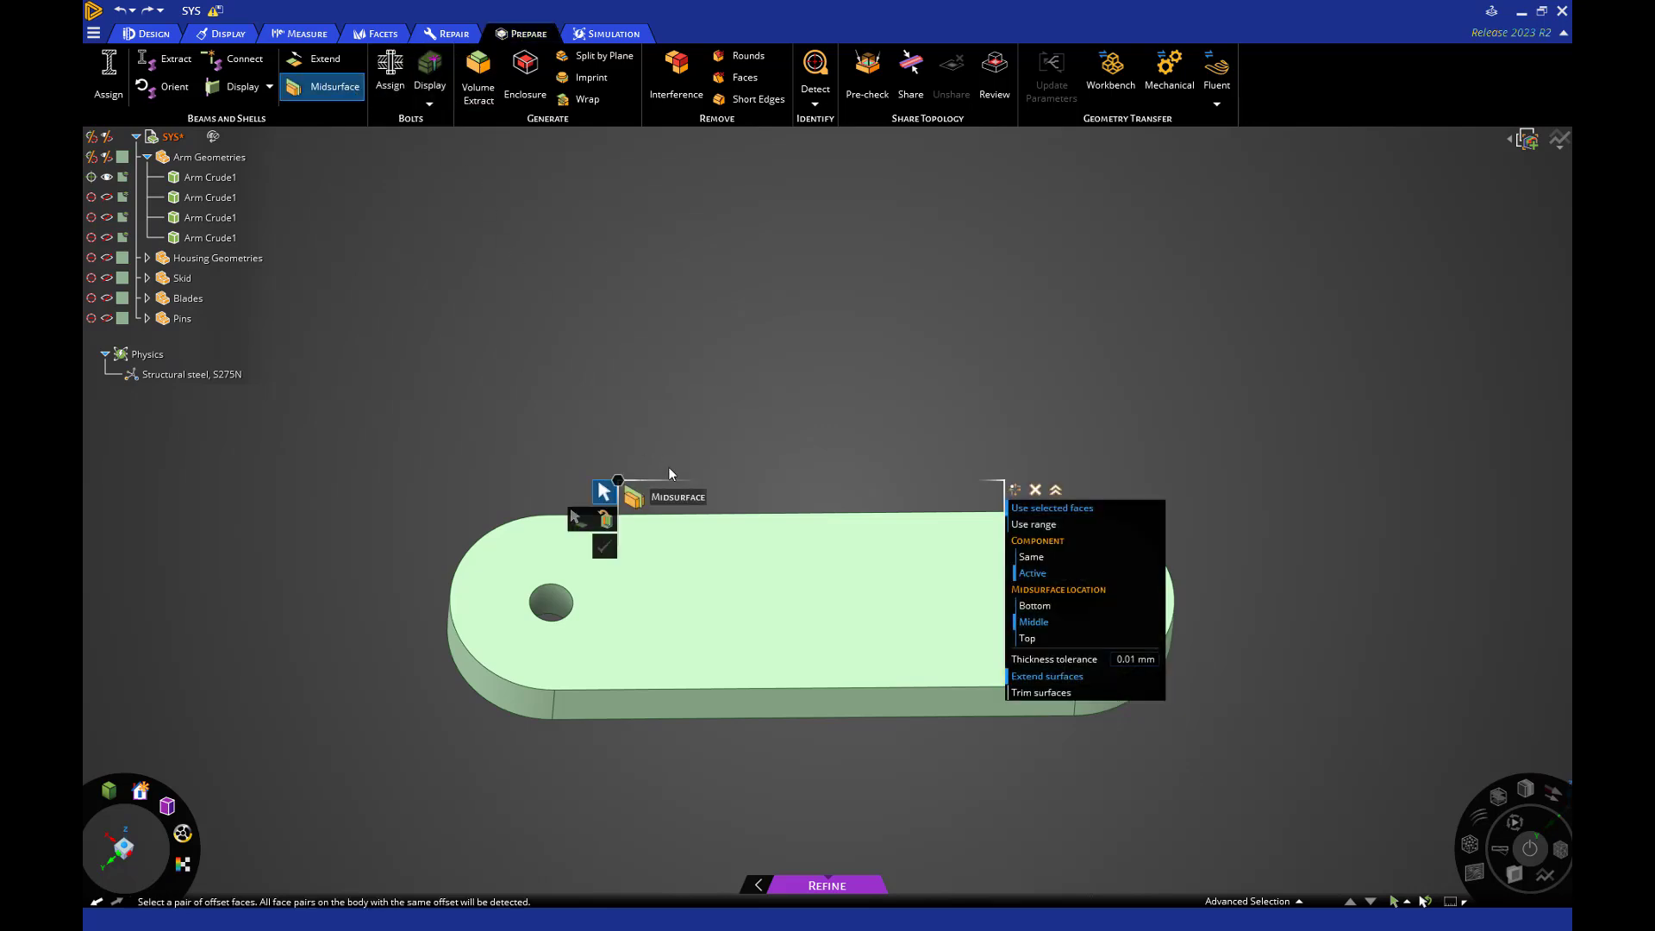
{"action": "left_click", "coordinate": [771, 564]}
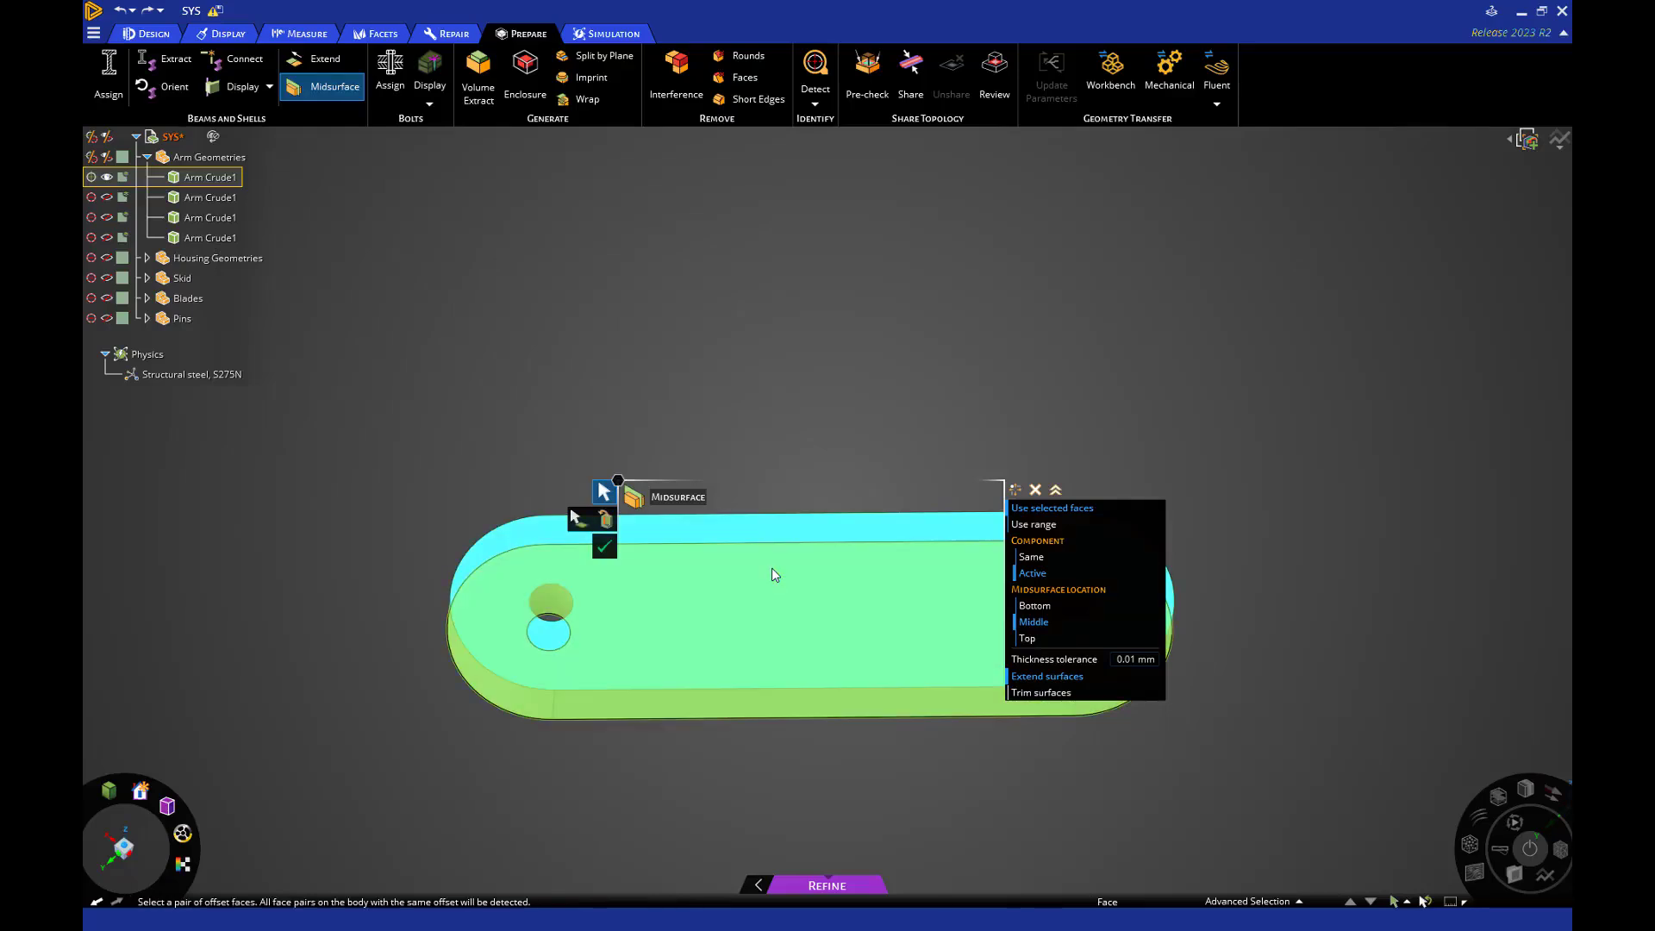
{"action": "left_click", "coordinate": [604, 546]}
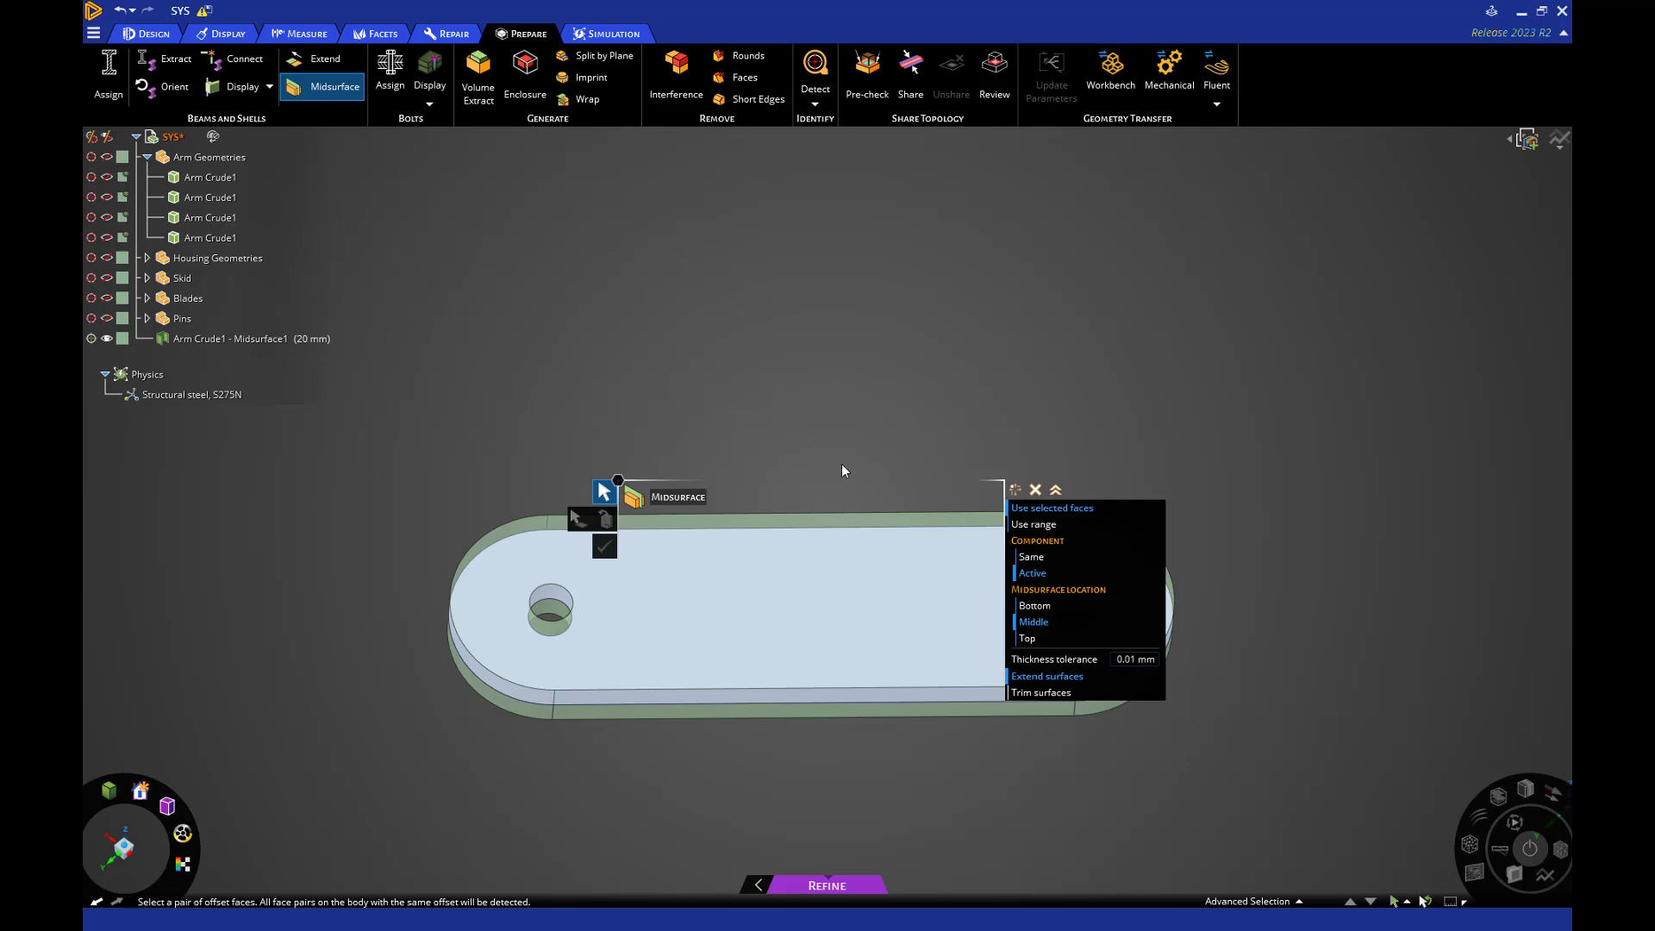
{"action": "key", "text": "Escape"}
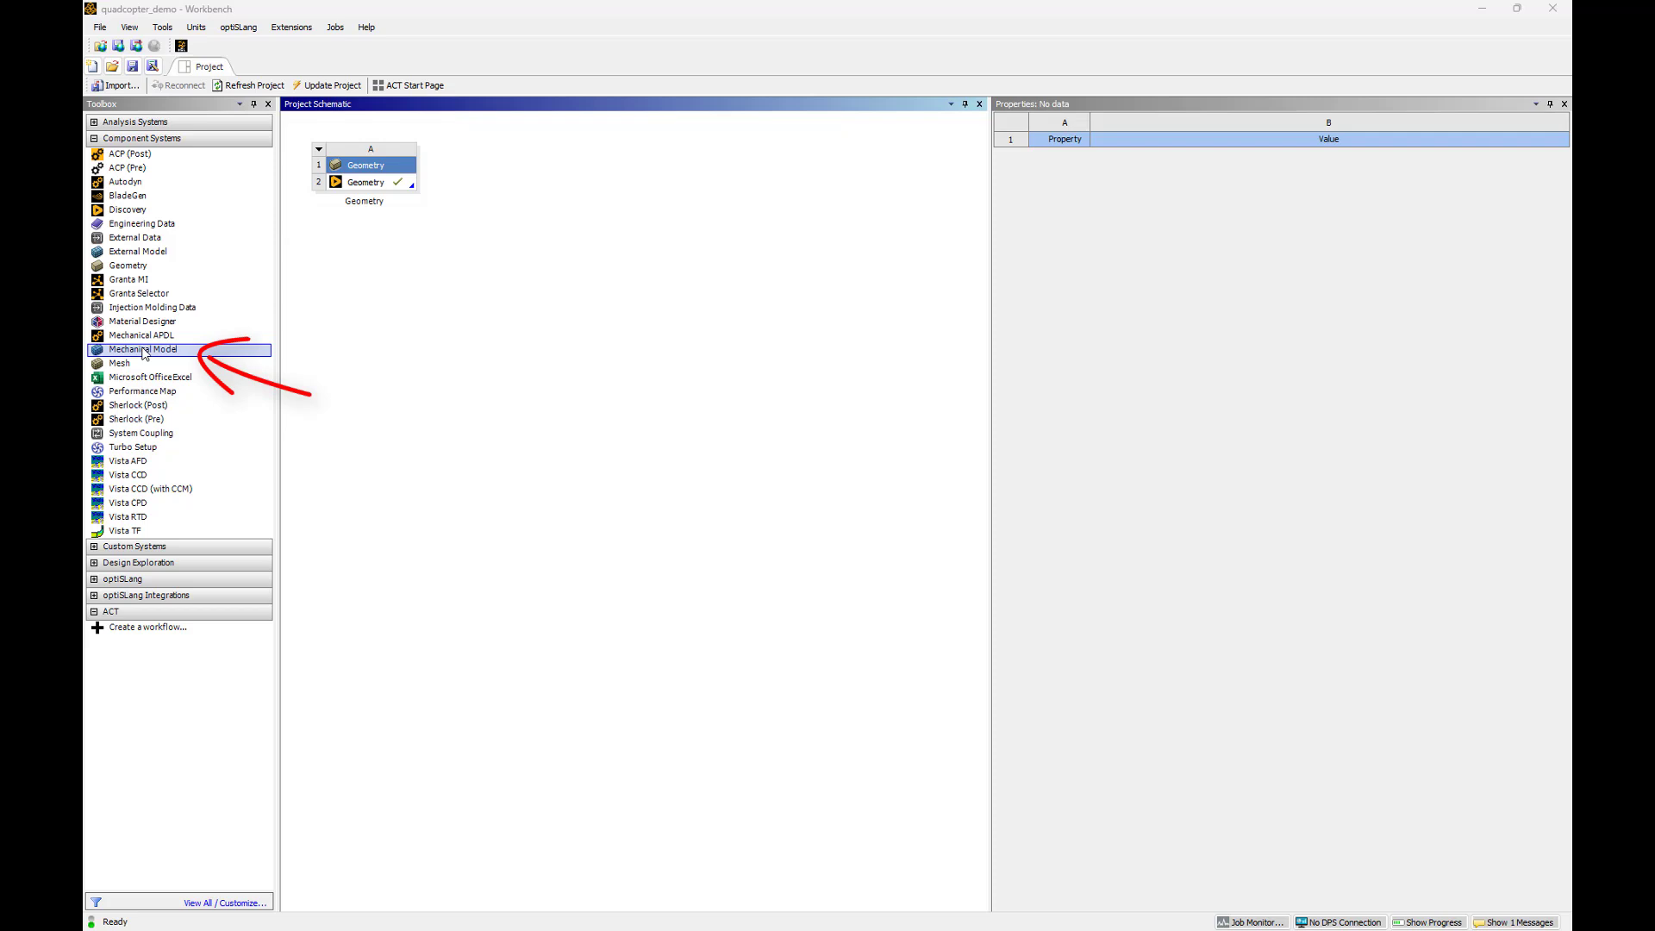
- Drag a Mechanical Model system into the schematic beside the Geometry system
{"action": "left_click_drag", "start_coordinate": [144, 354], "coordinate": [488, 191]}
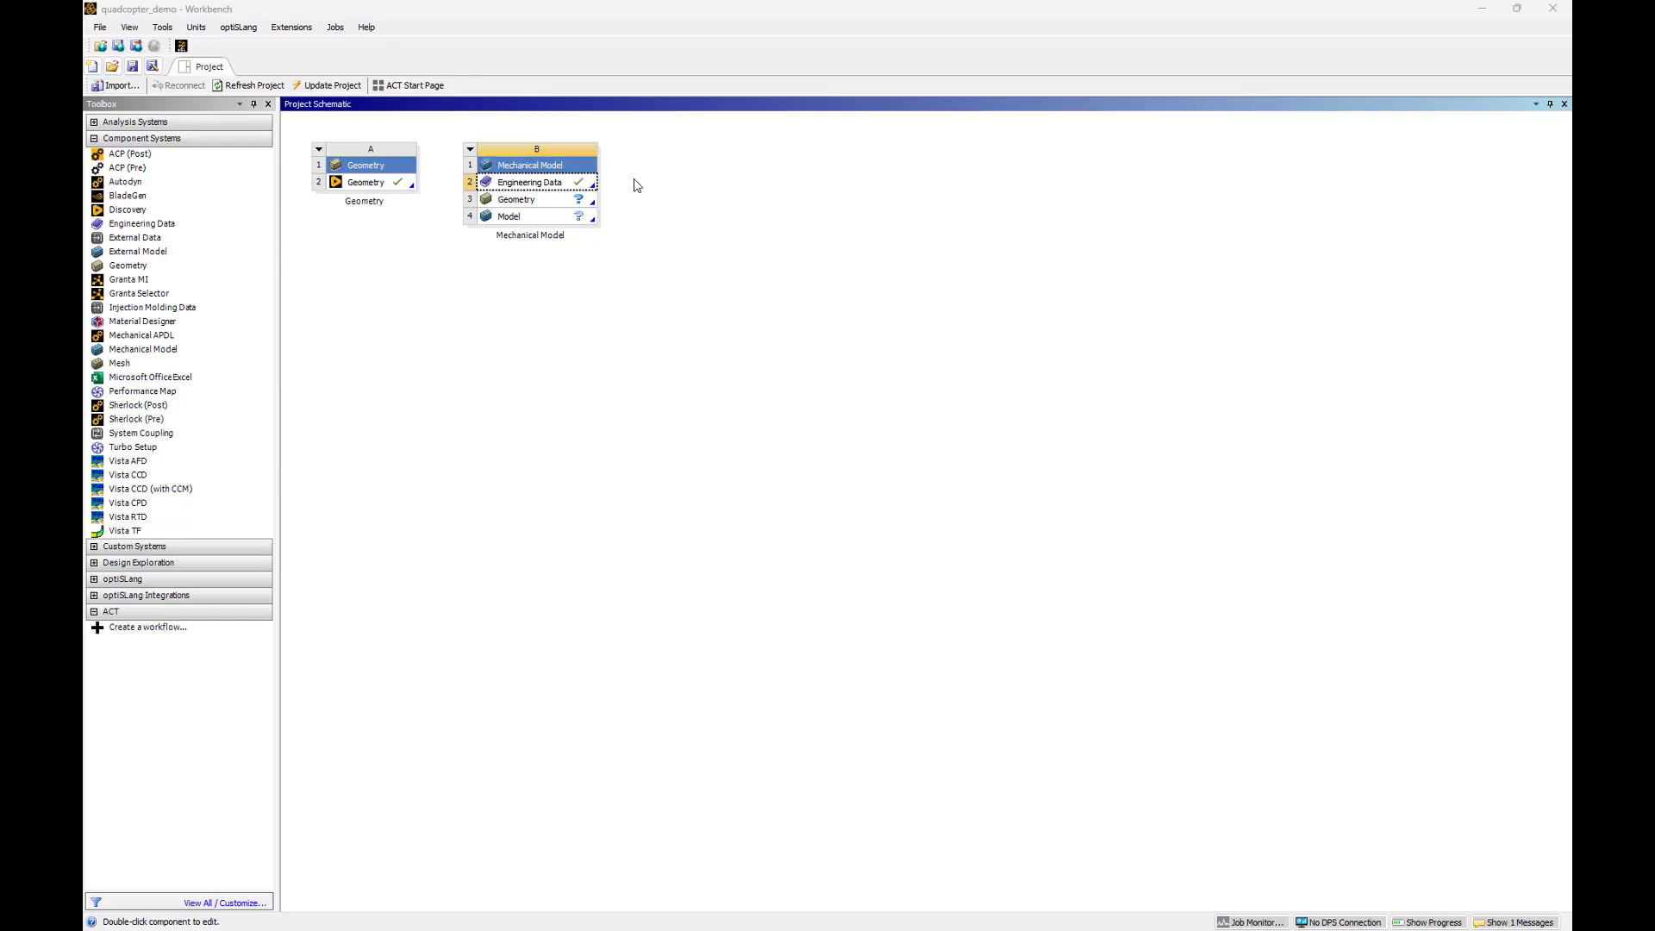
- From Composite Materials, add Epoxy Carbon UD and Woven (230 GPa) Wet to B2 Engineering Data
{"action": "double_click", "coordinate": [536, 183]}
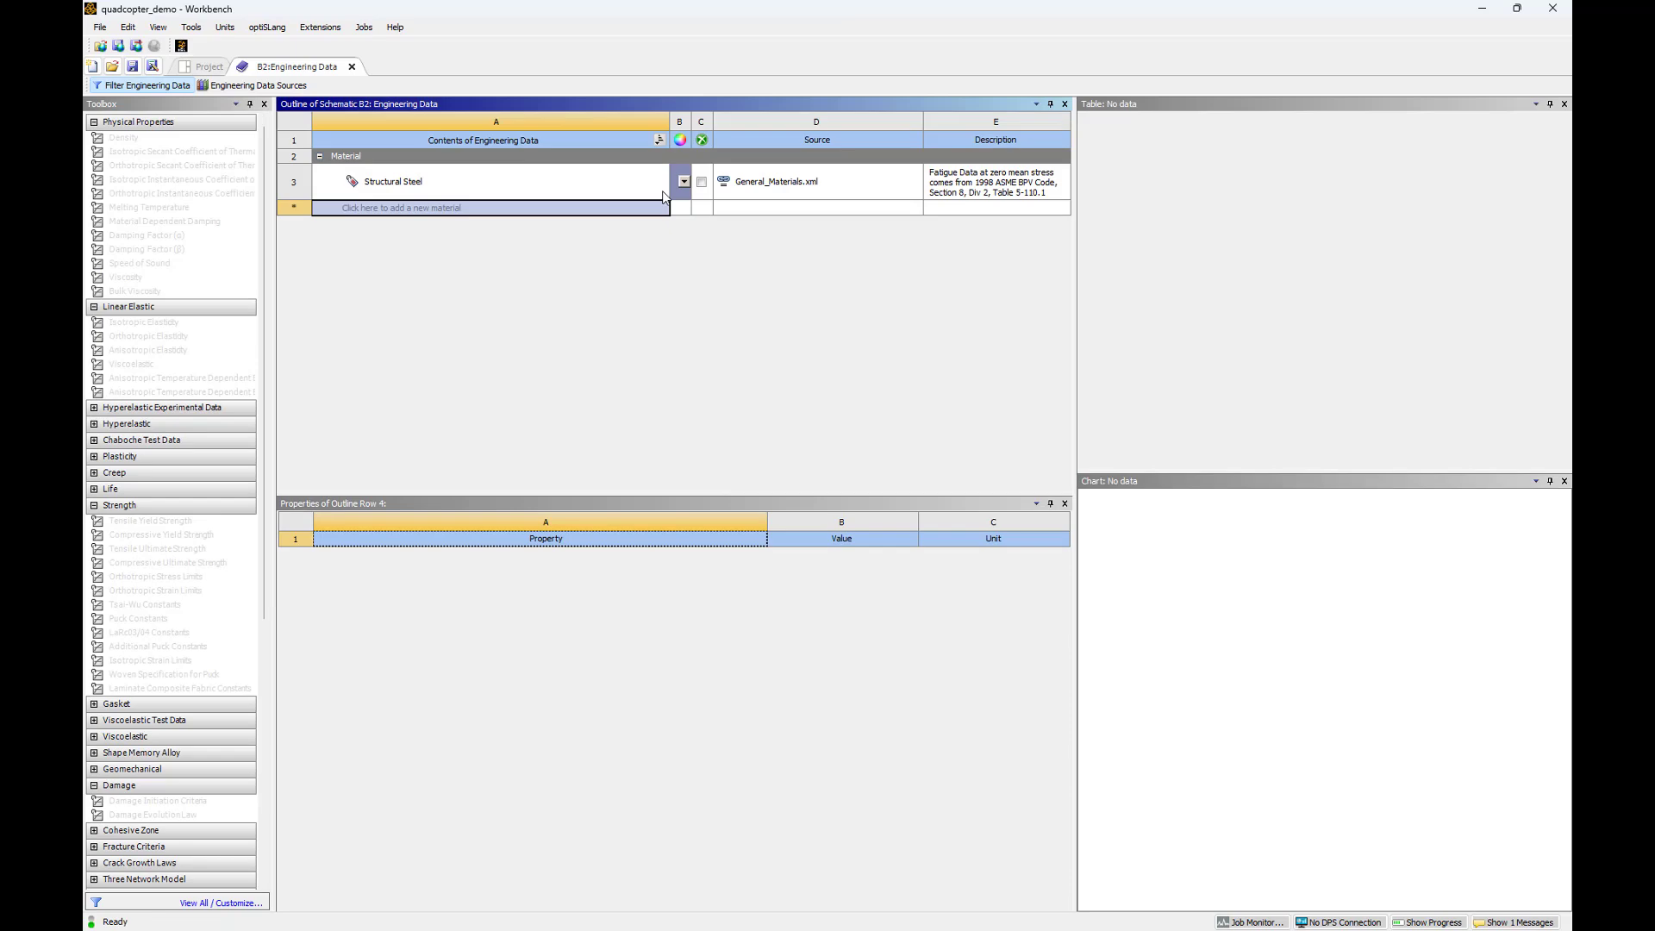
{"action": "right_click", "coordinate": [606, 260]}
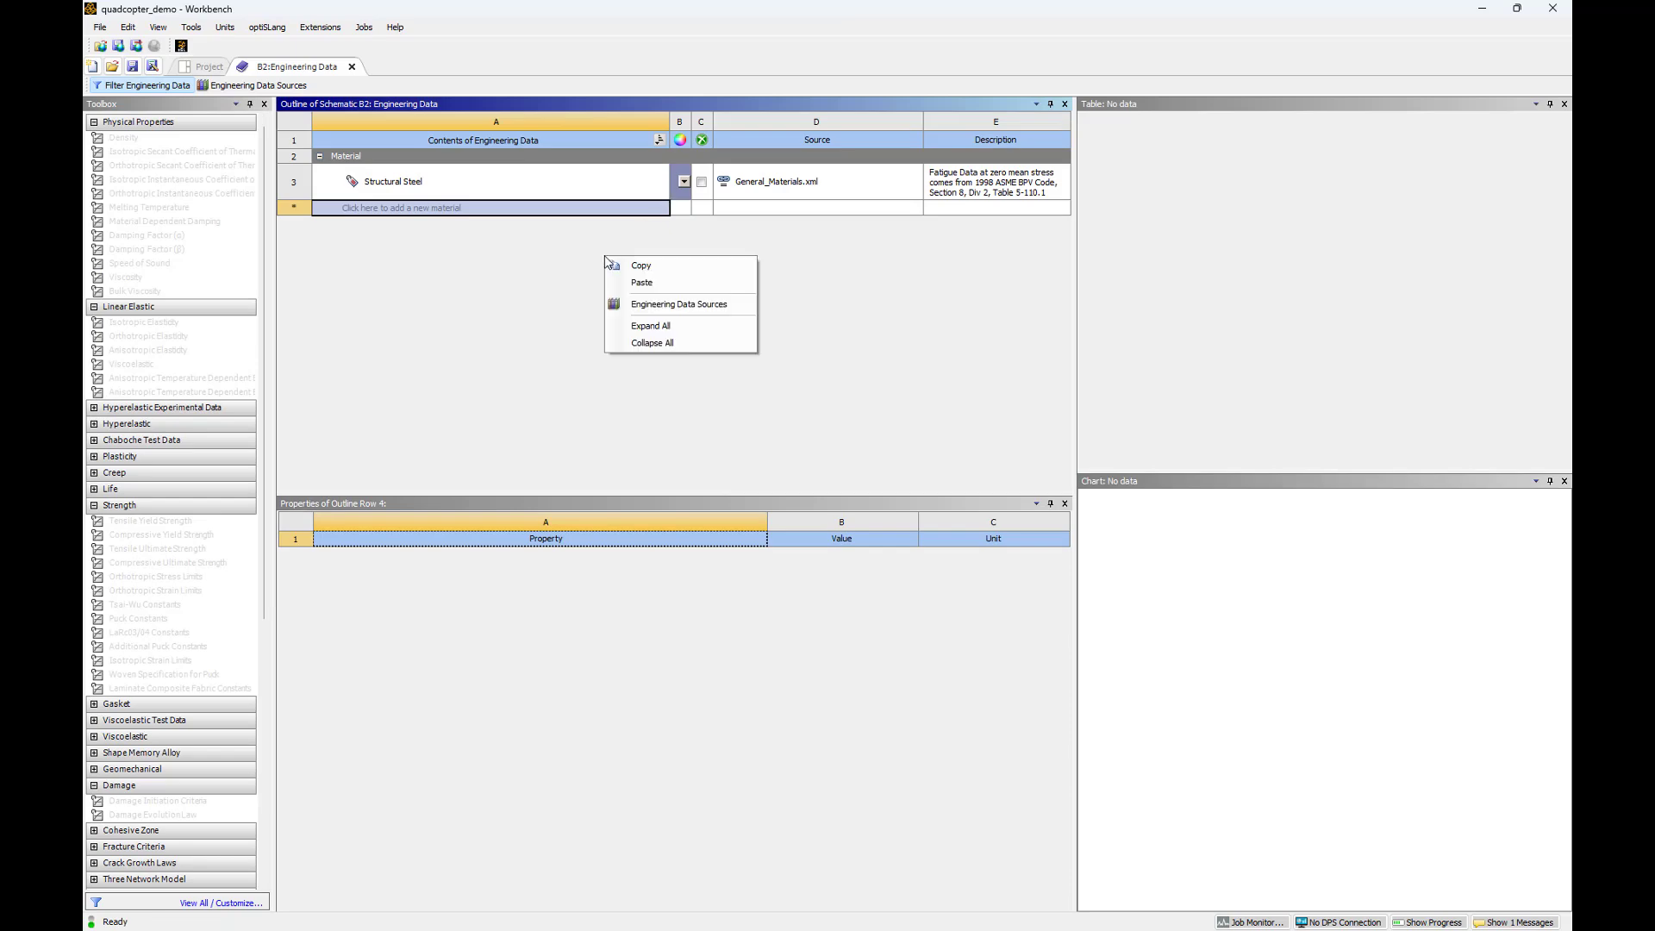
{"action": "left_click", "coordinate": [665, 304]}
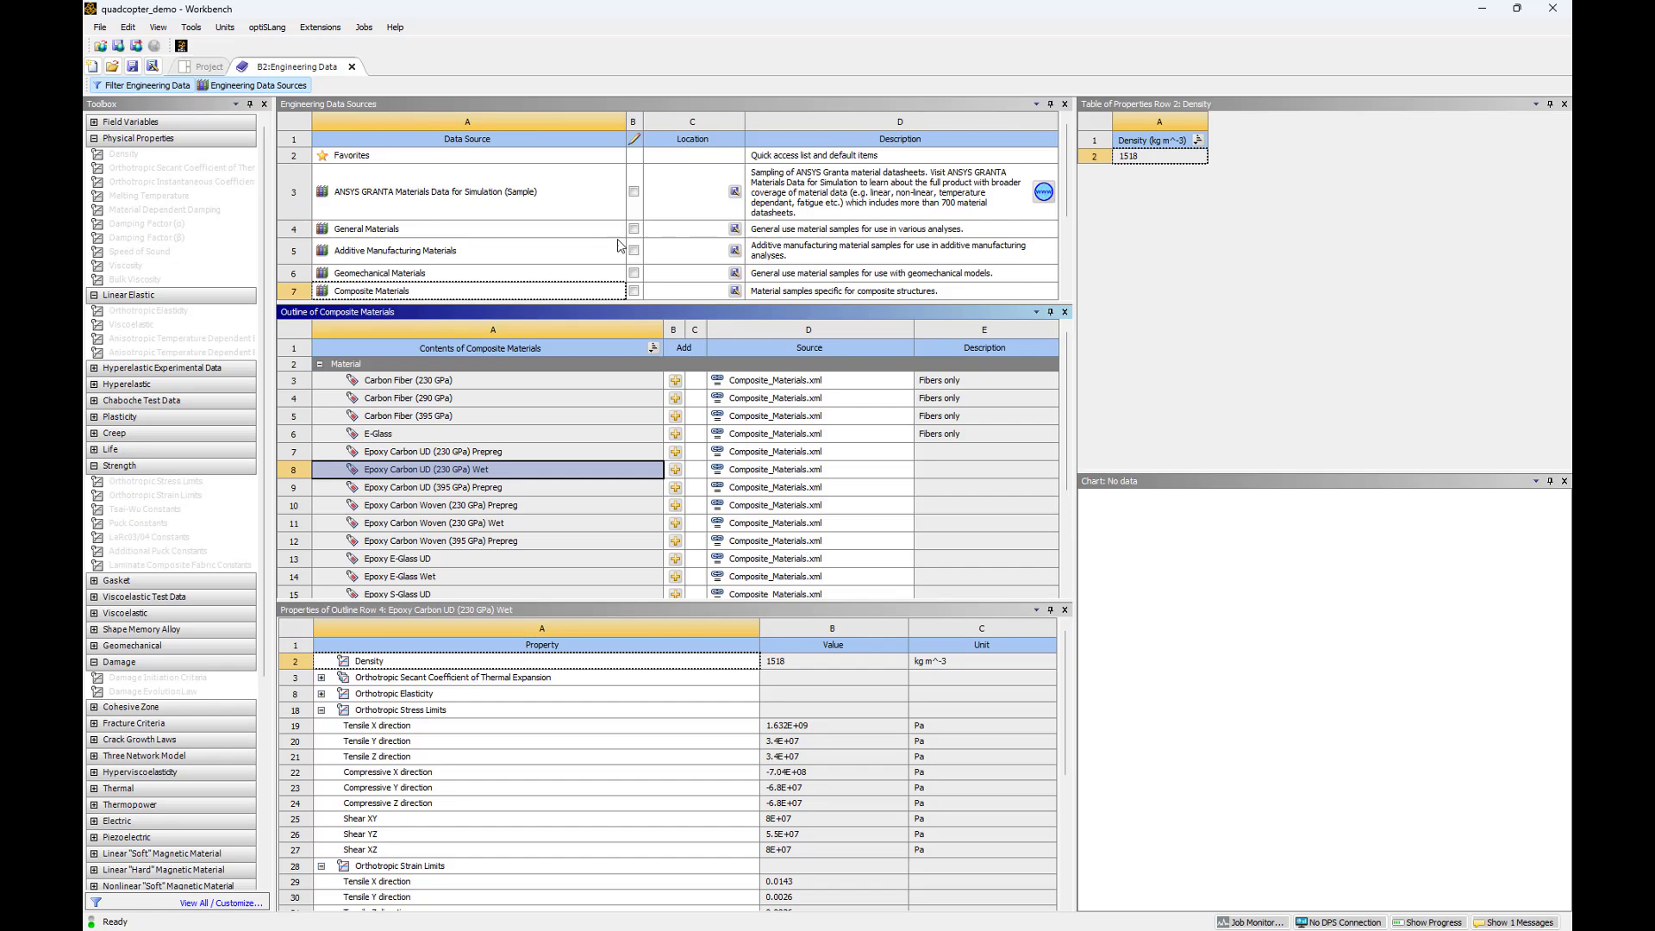
{"action": "left_click", "coordinate": [489, 296]}
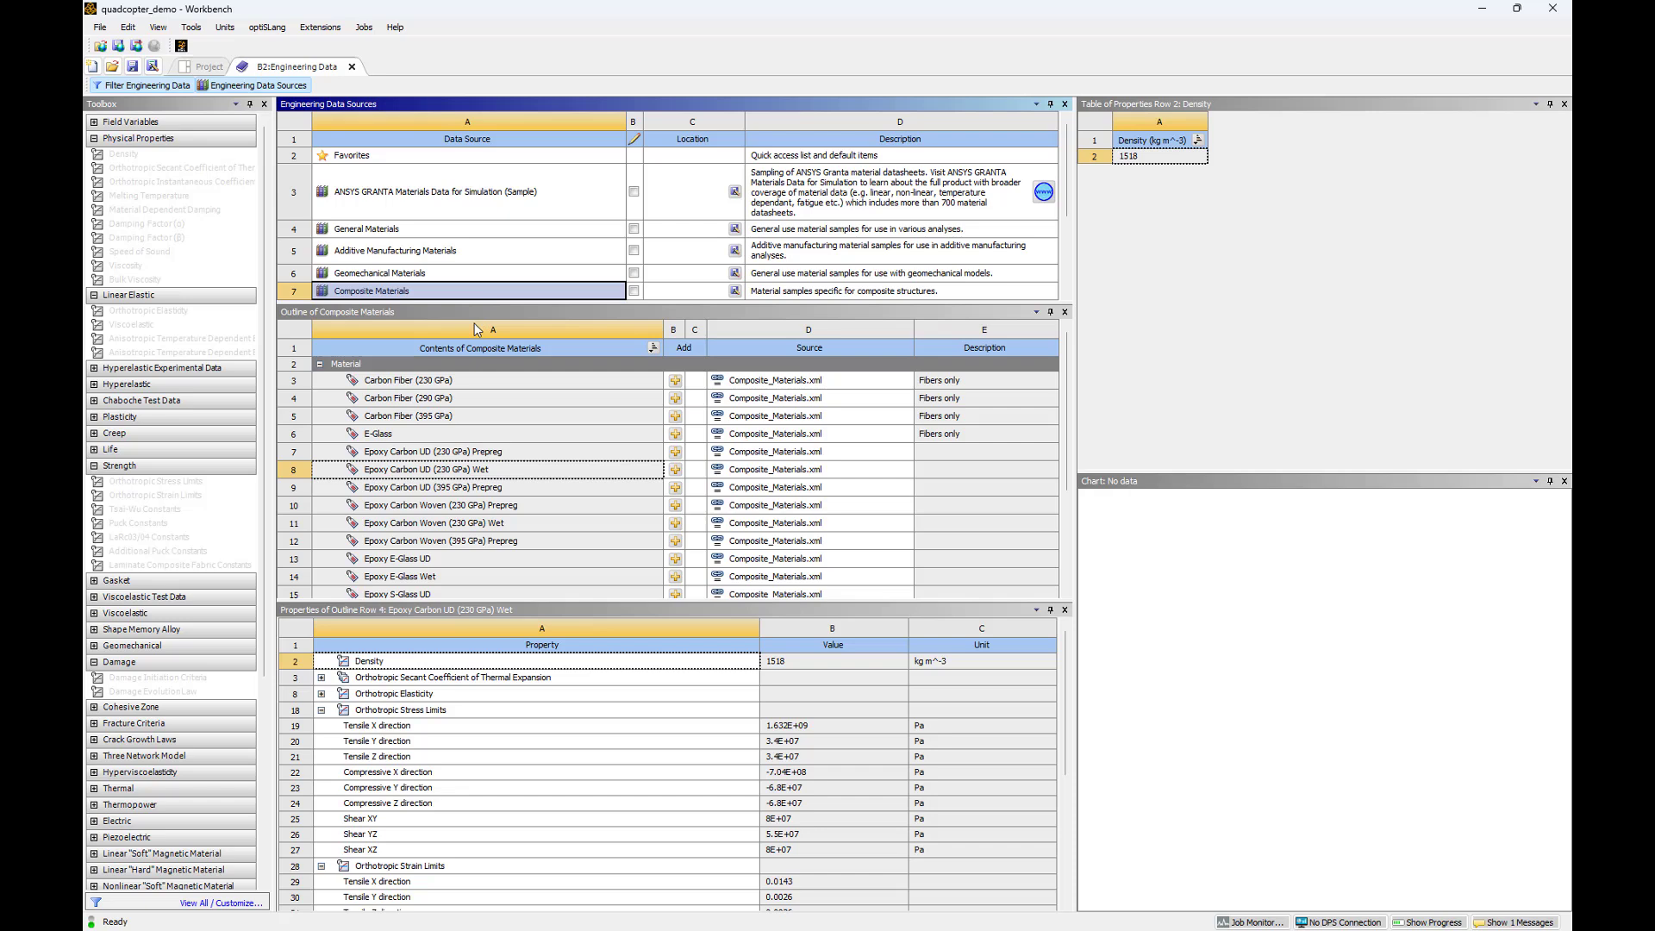
{"action": "left_click", "coordinate": [461, 470]}
{"action": "left_click", "coordinate": [520, 524]}
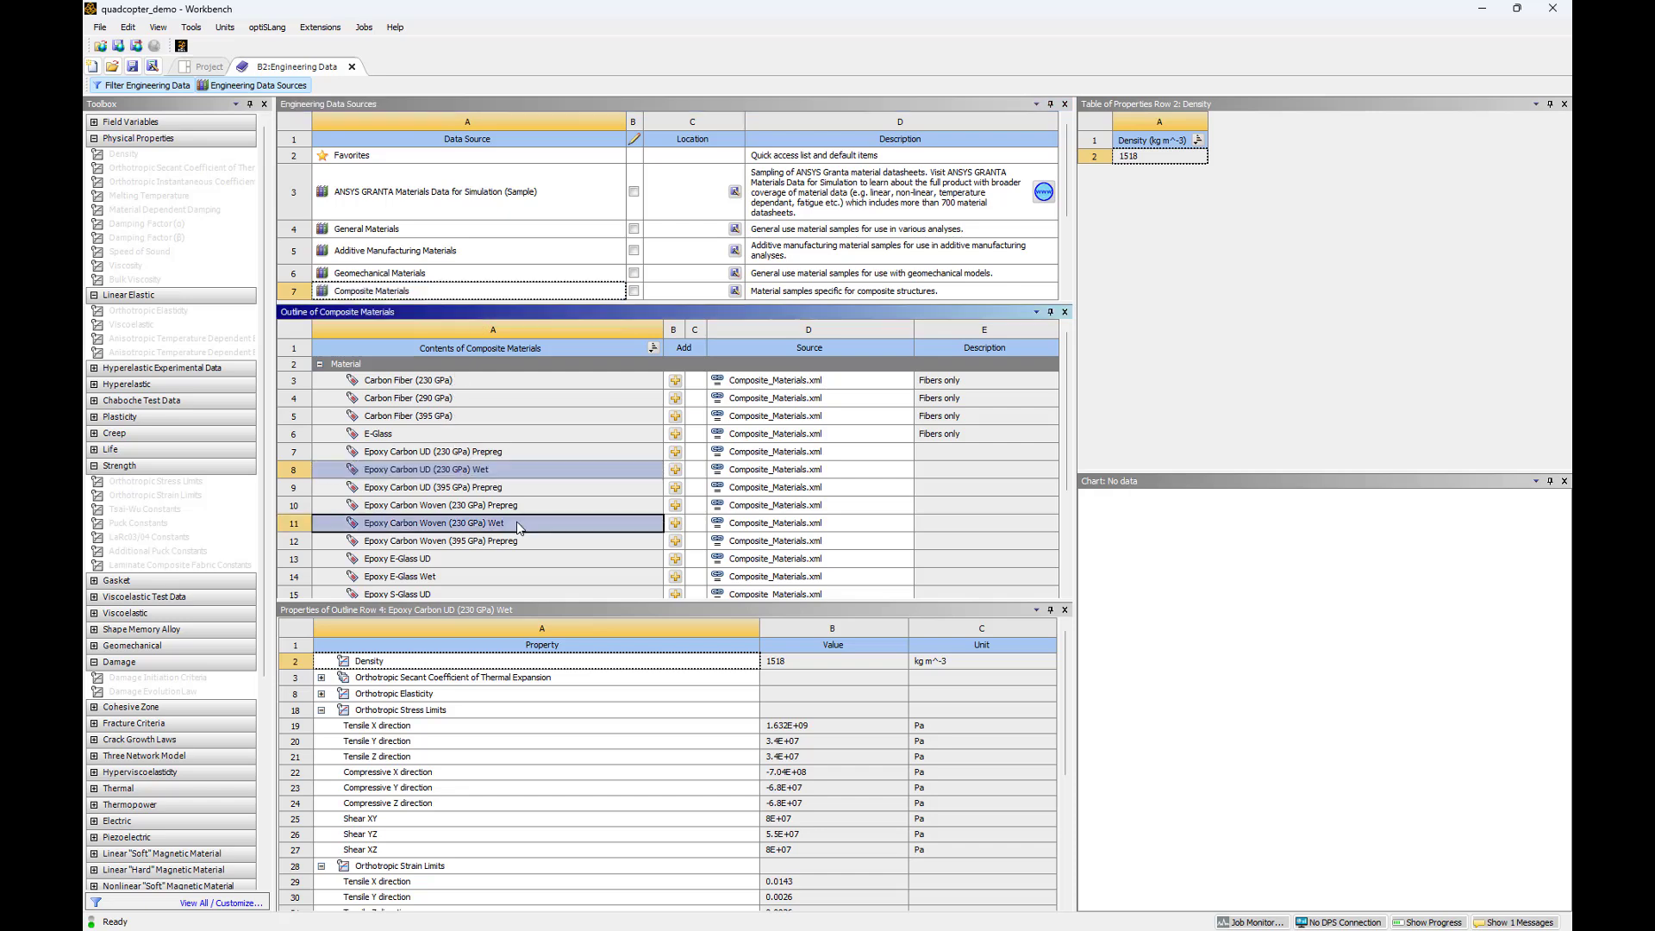
{"action": "right_click", "coordinate": [518, 527]}
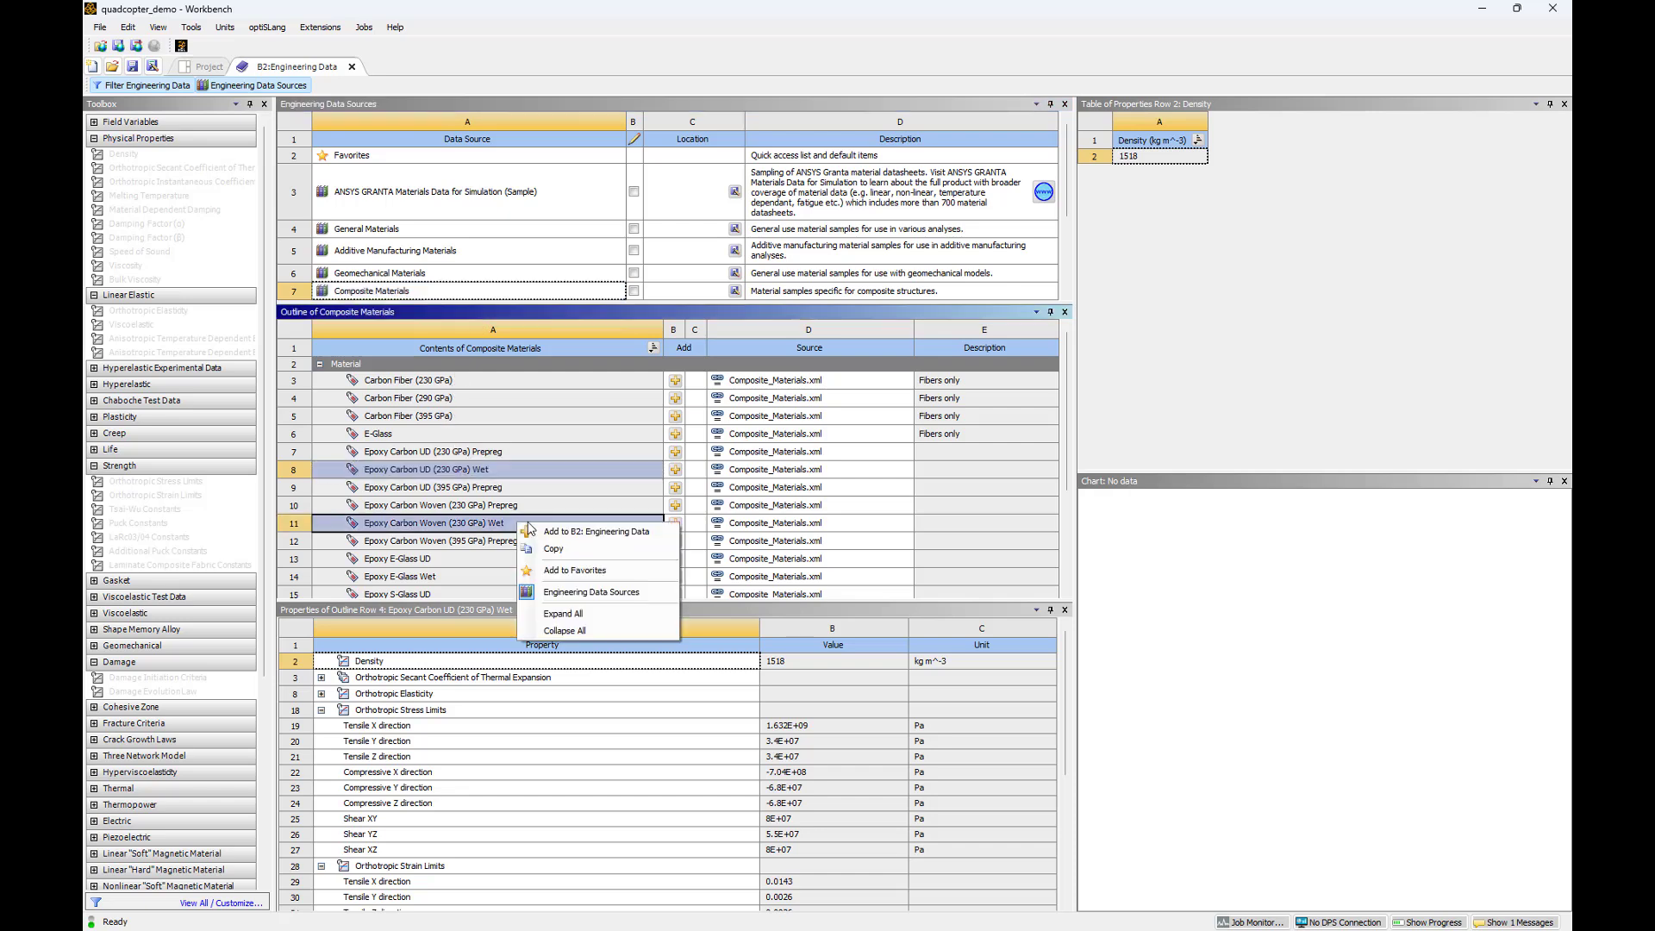
{"action": "left_click", "coordinate": [588, 535]}
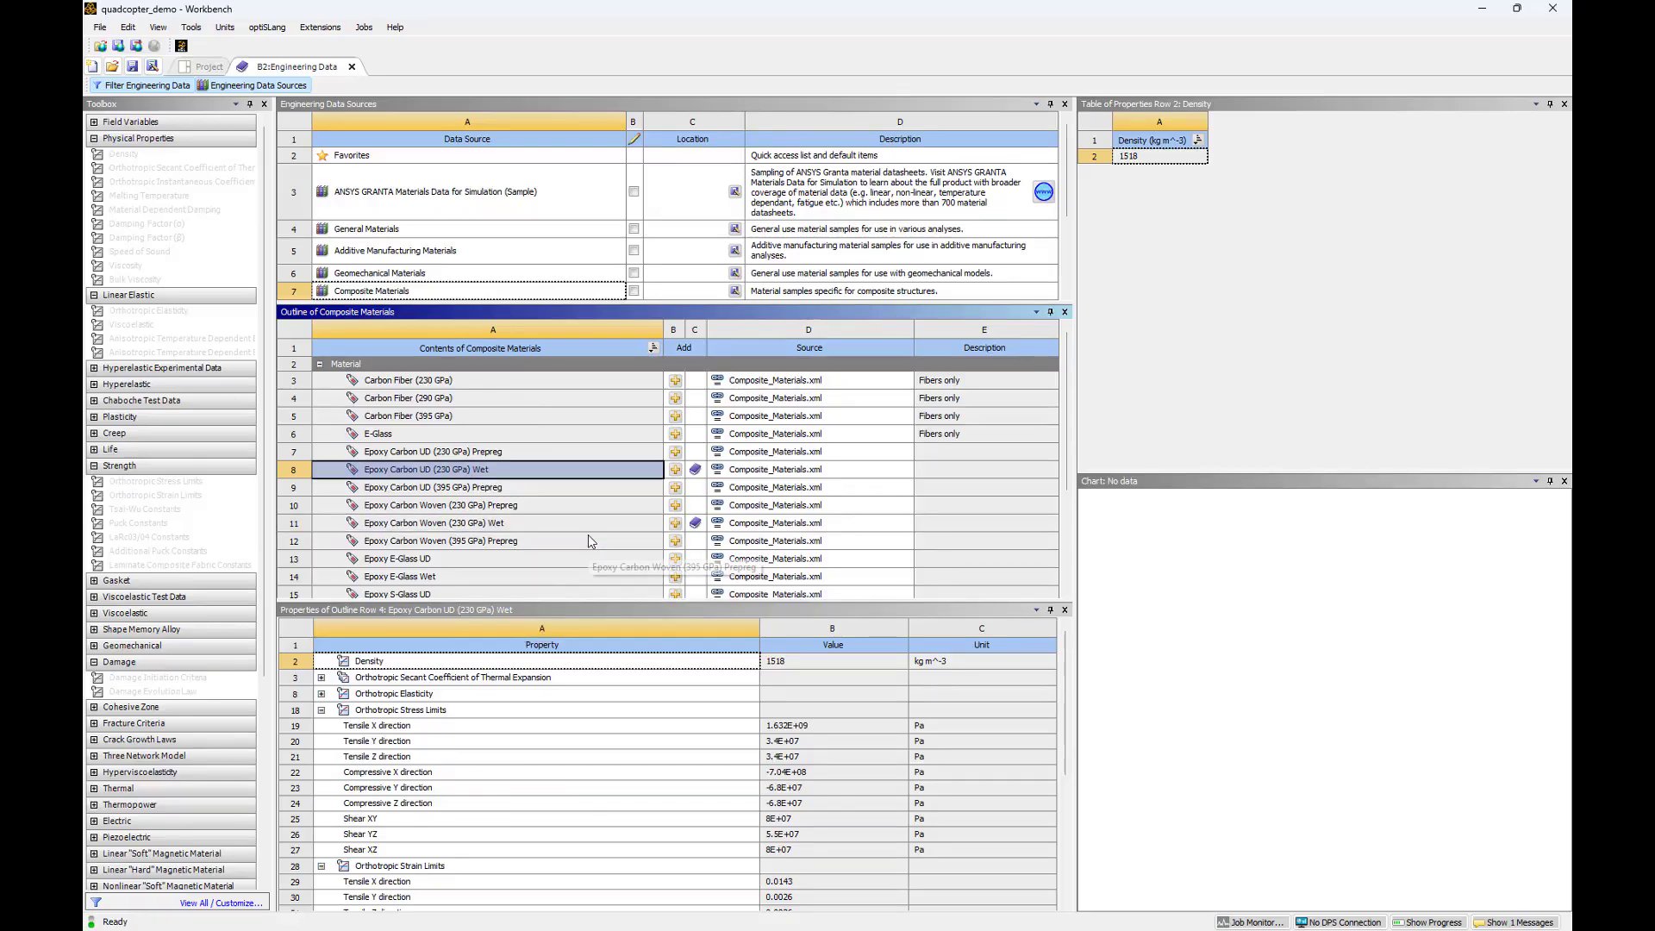
{"action": "left_click", "coordinate": [281, 90]}
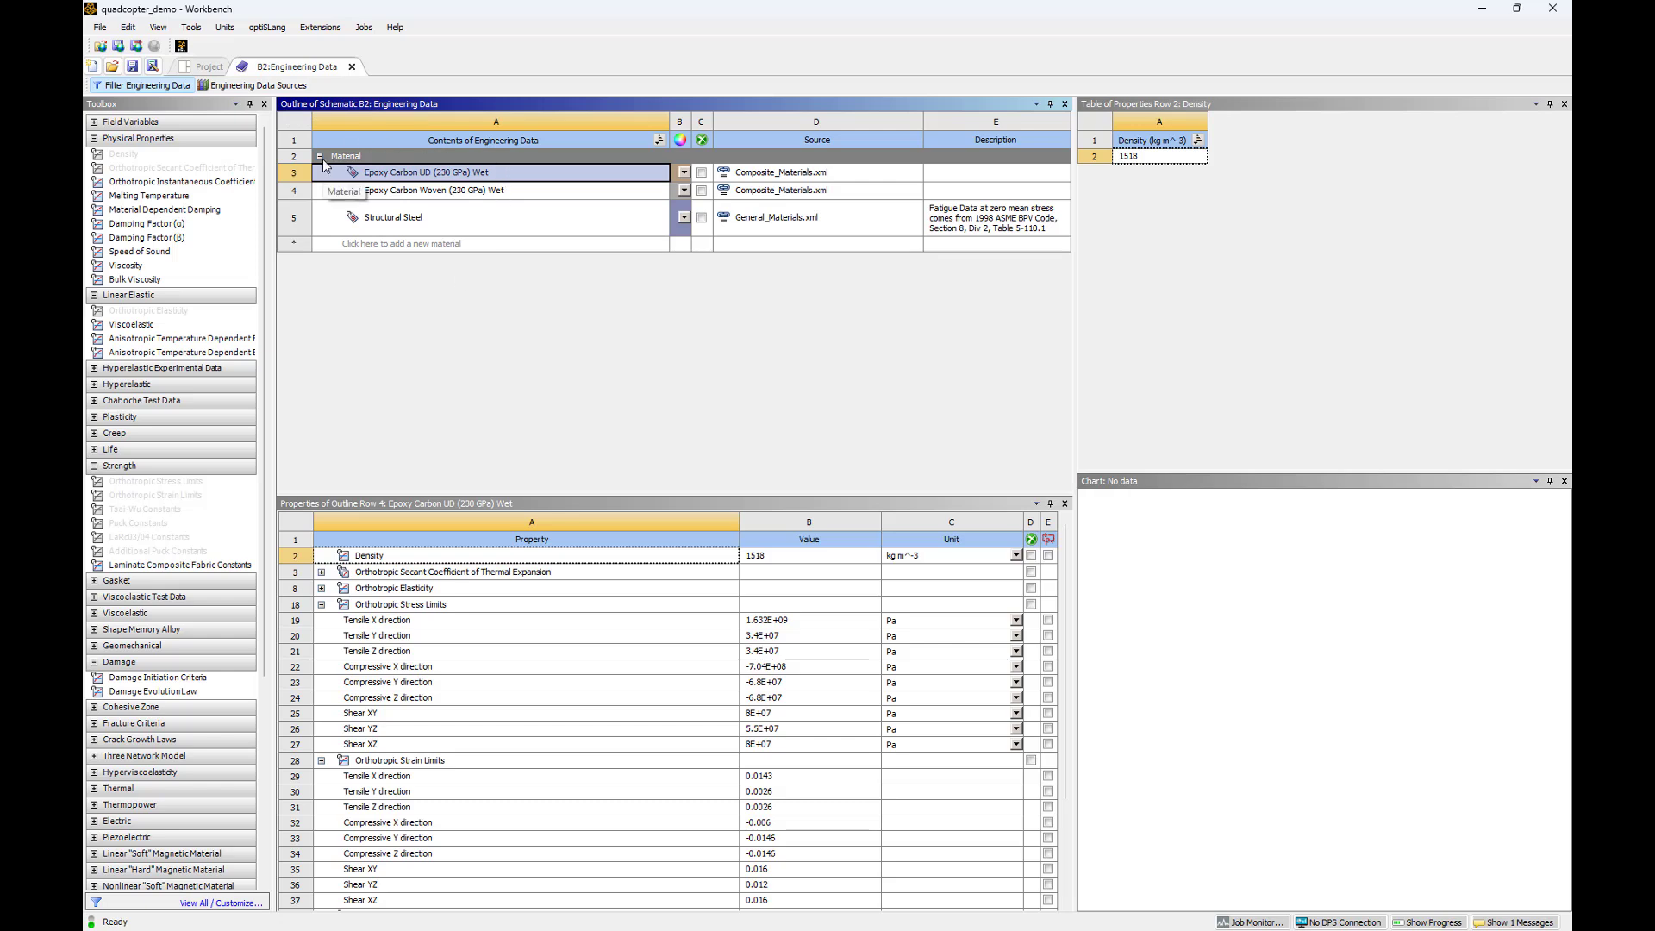
- Close Engineering Data and link cell A2 Geometry to the Mechanical Model's B3 Geometry cell
{"action": "left_click", "coordinate": [351, 66]}
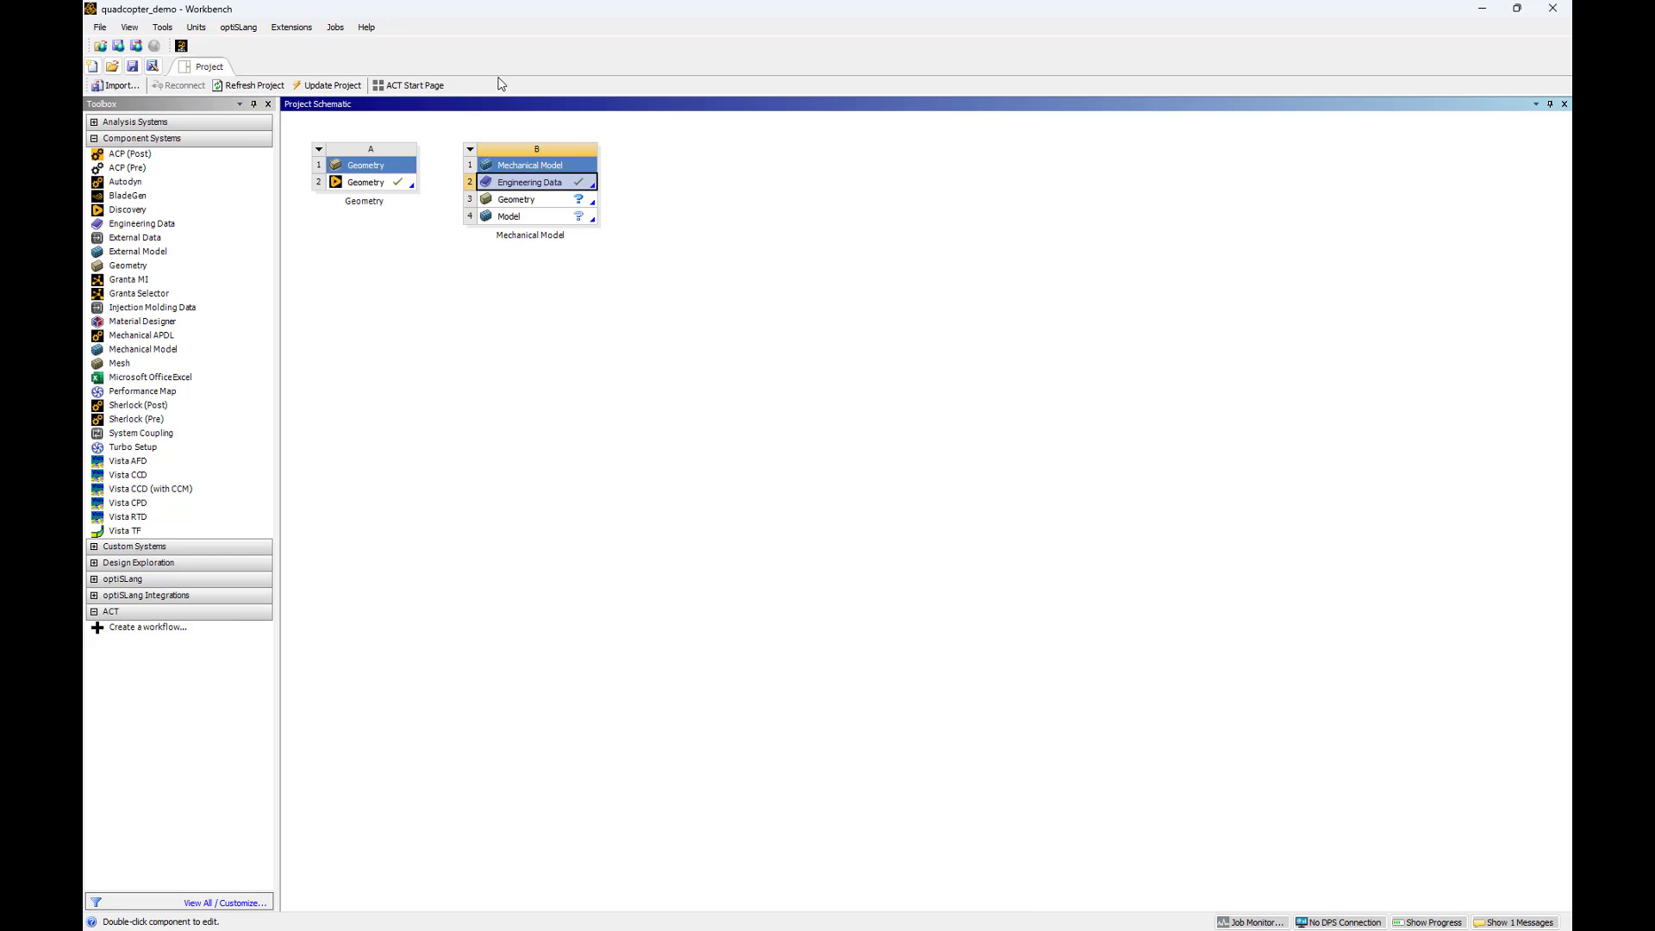
{"action": "left_click", "coordinate": [368, 221]}
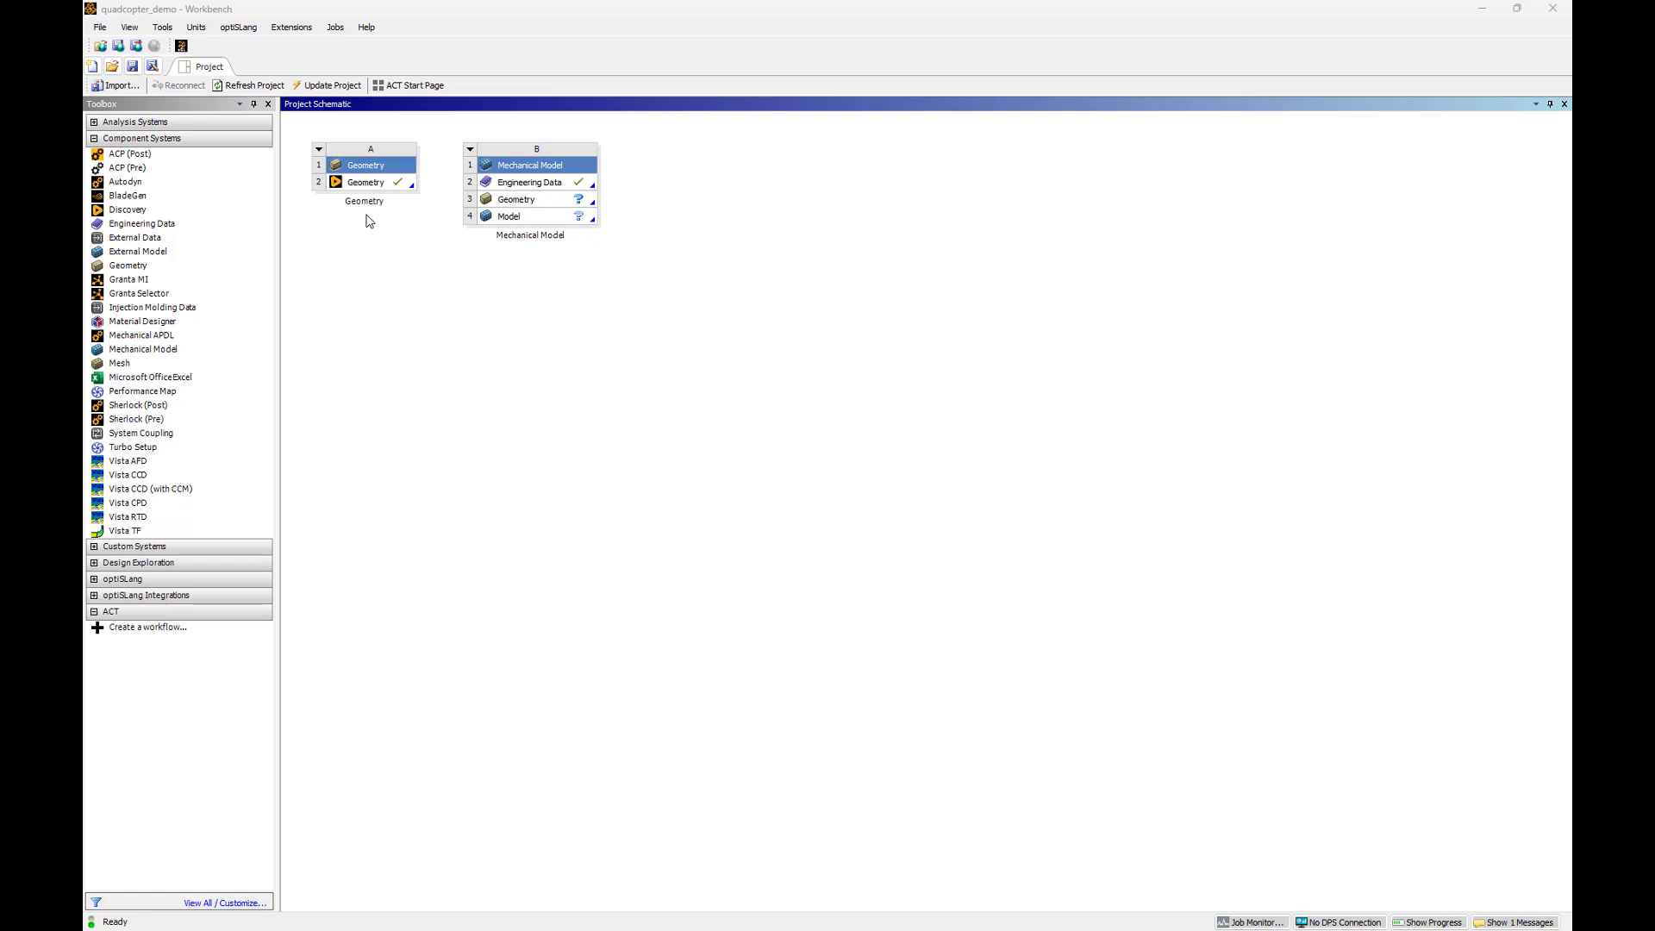
{"action": "left_click_drag", "start_coordinate": [381, 187], "coordinate": [536, 205]}
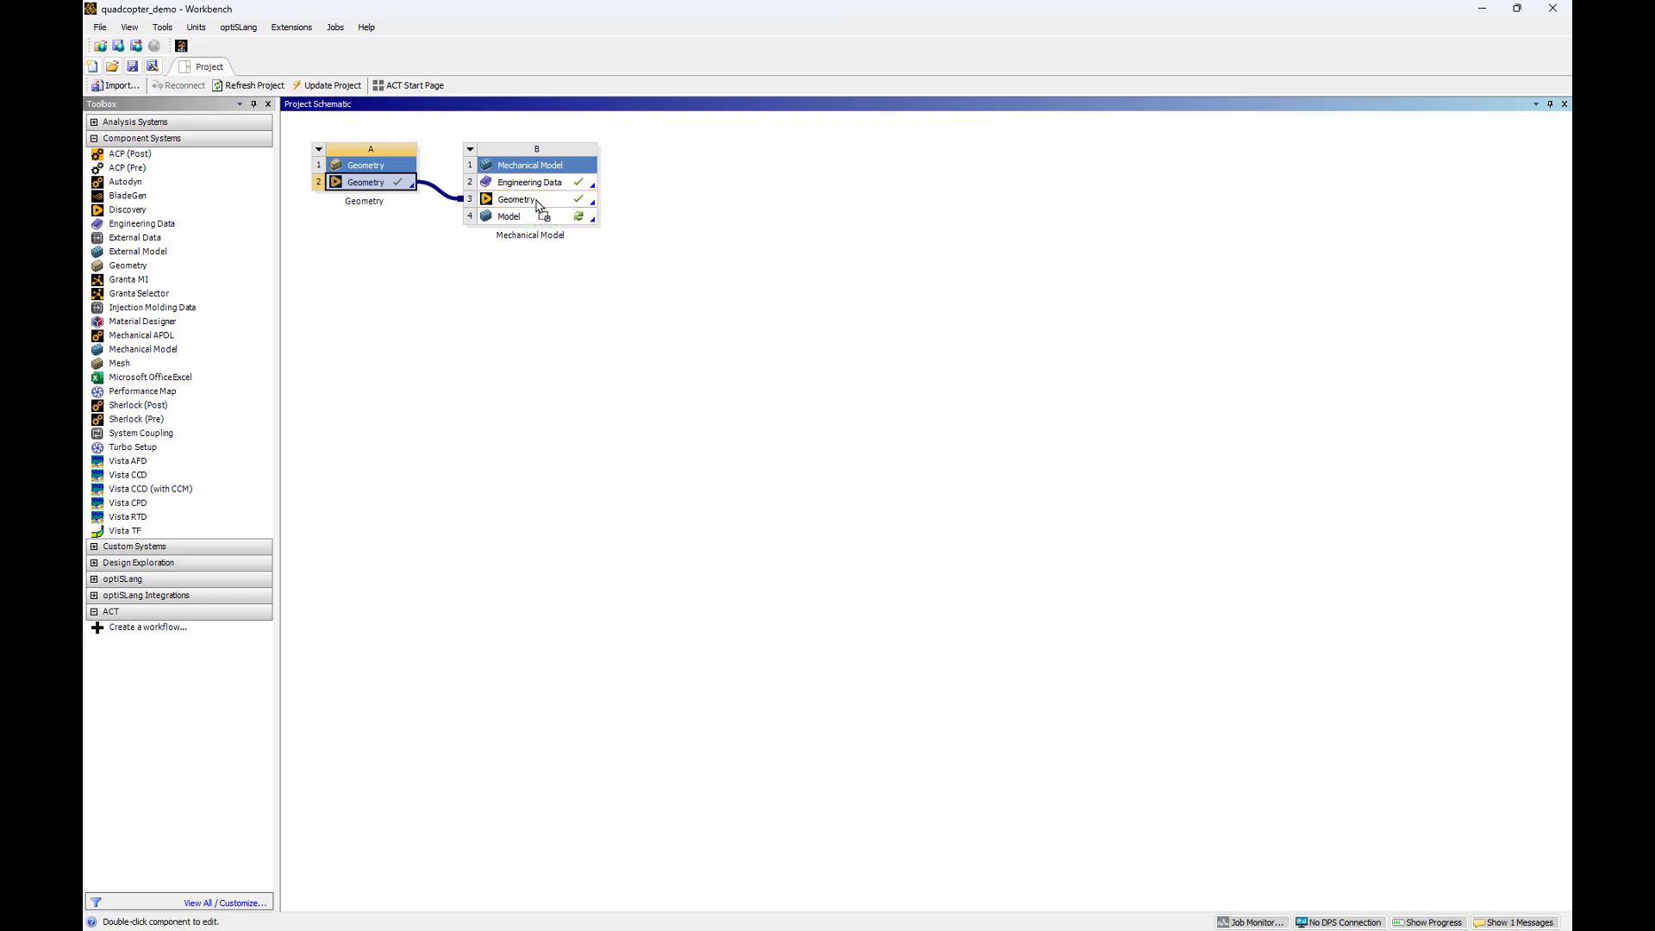
{"action": "left_click", "coordinate": [376, 219]}
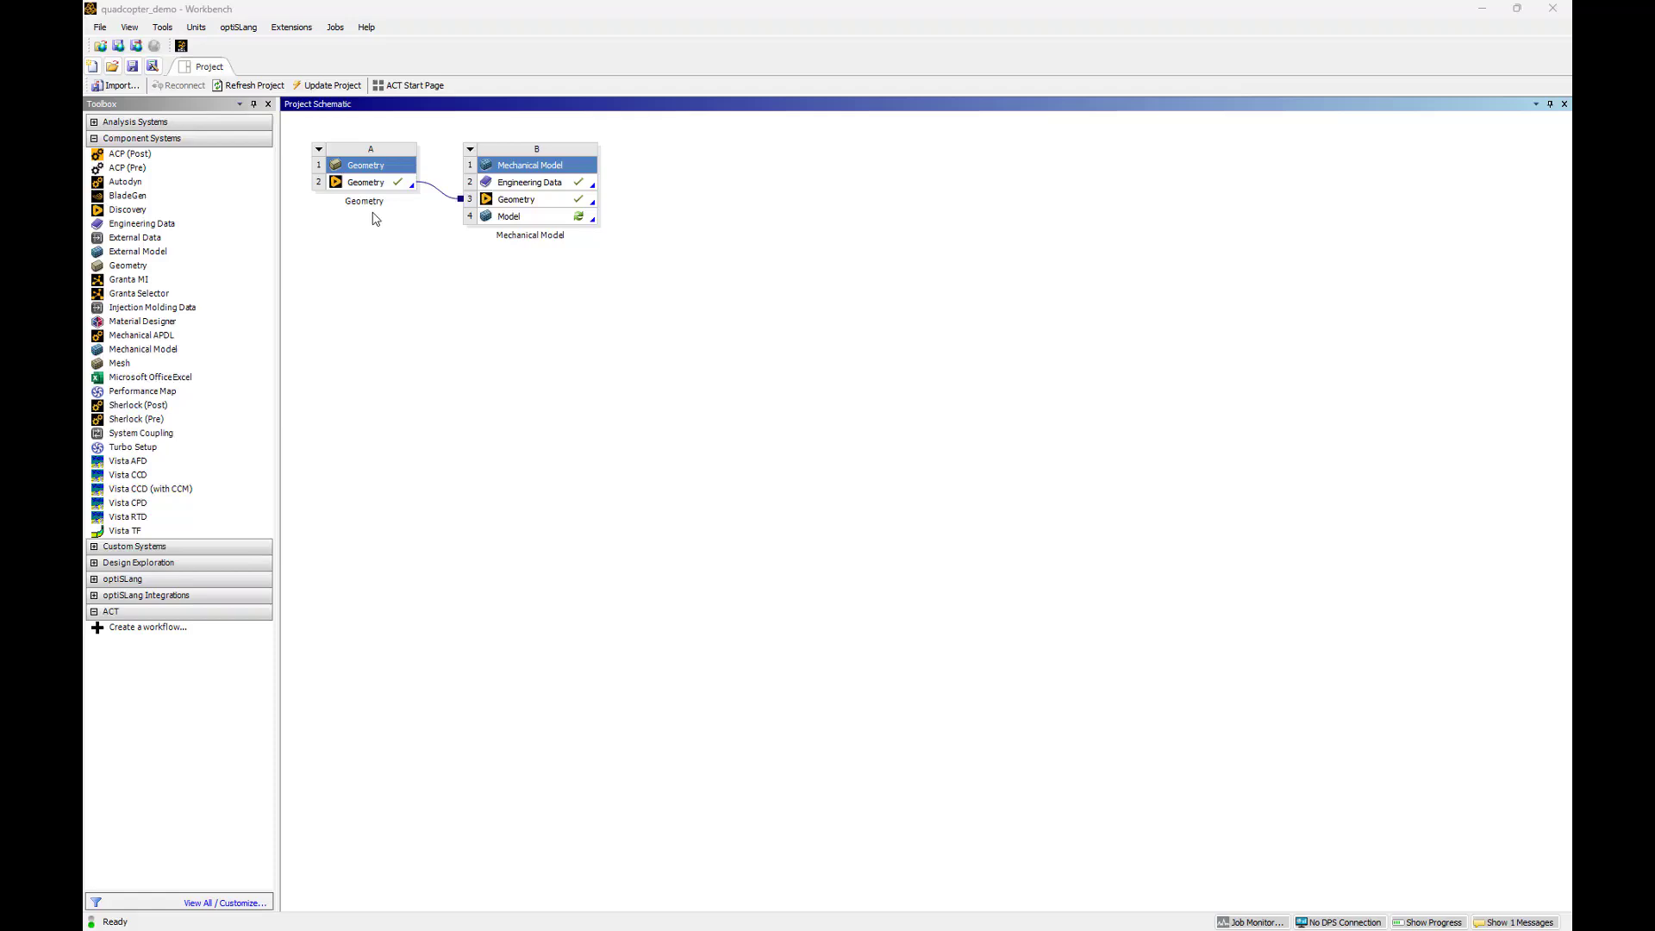
- Edit the Model cell in Mechanical and expand the Geometry and Materials outline nodes
{"action": "right_click", "coordinate": [534, 215]}
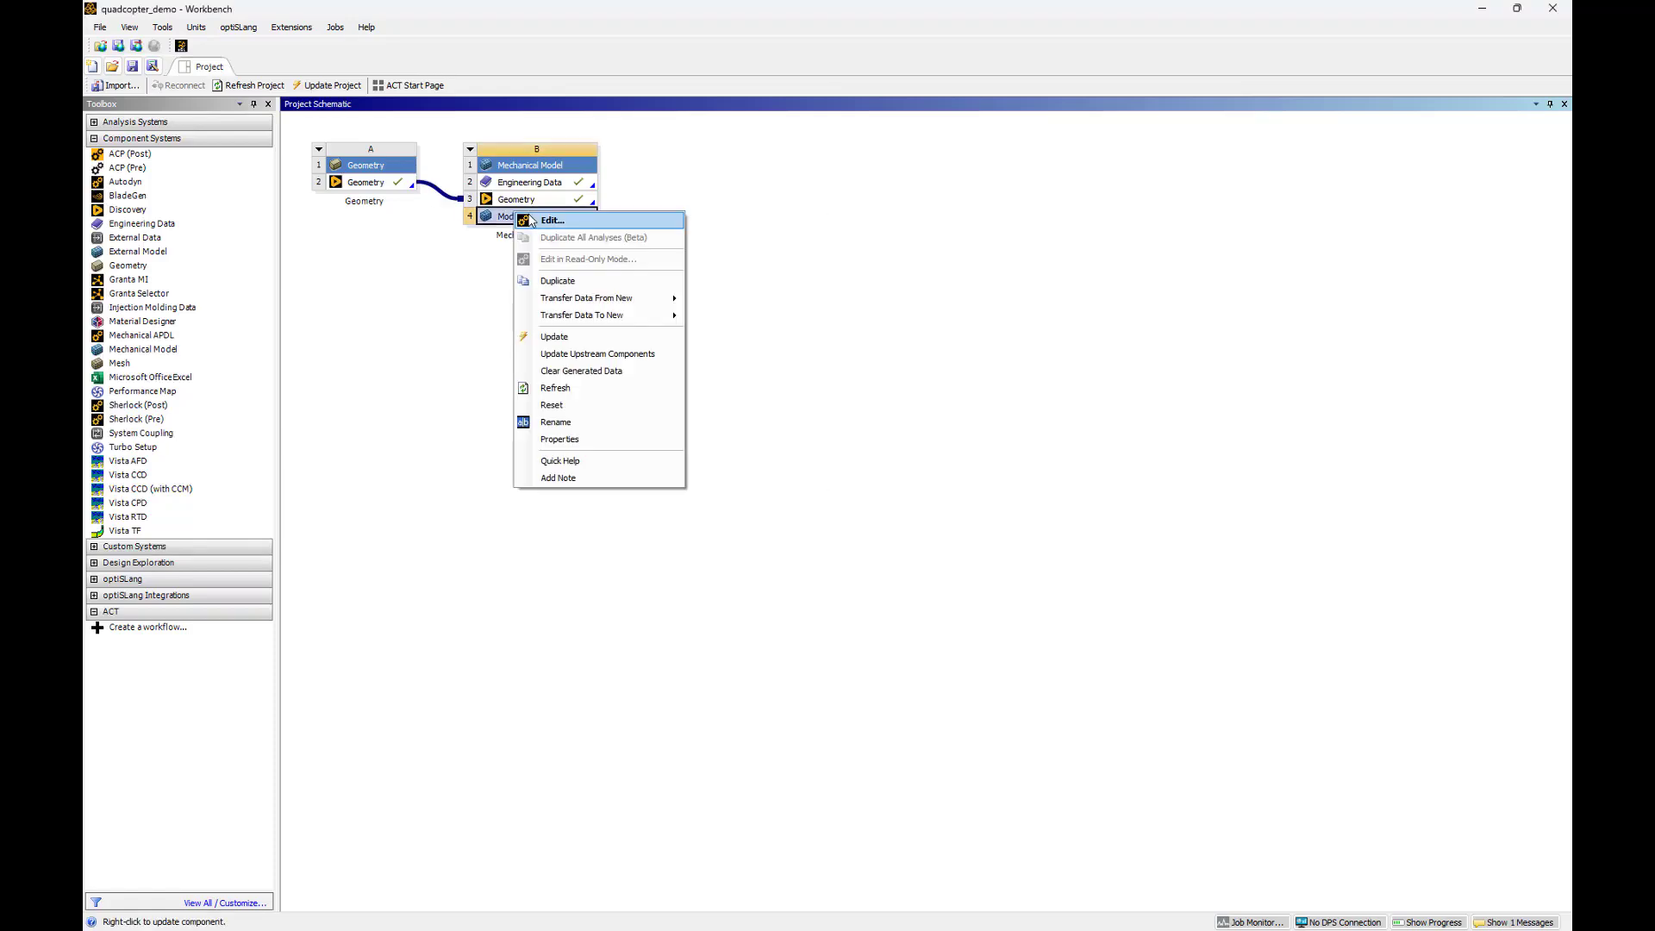
{"action": "left_click", "coordinate": [534, 220]}
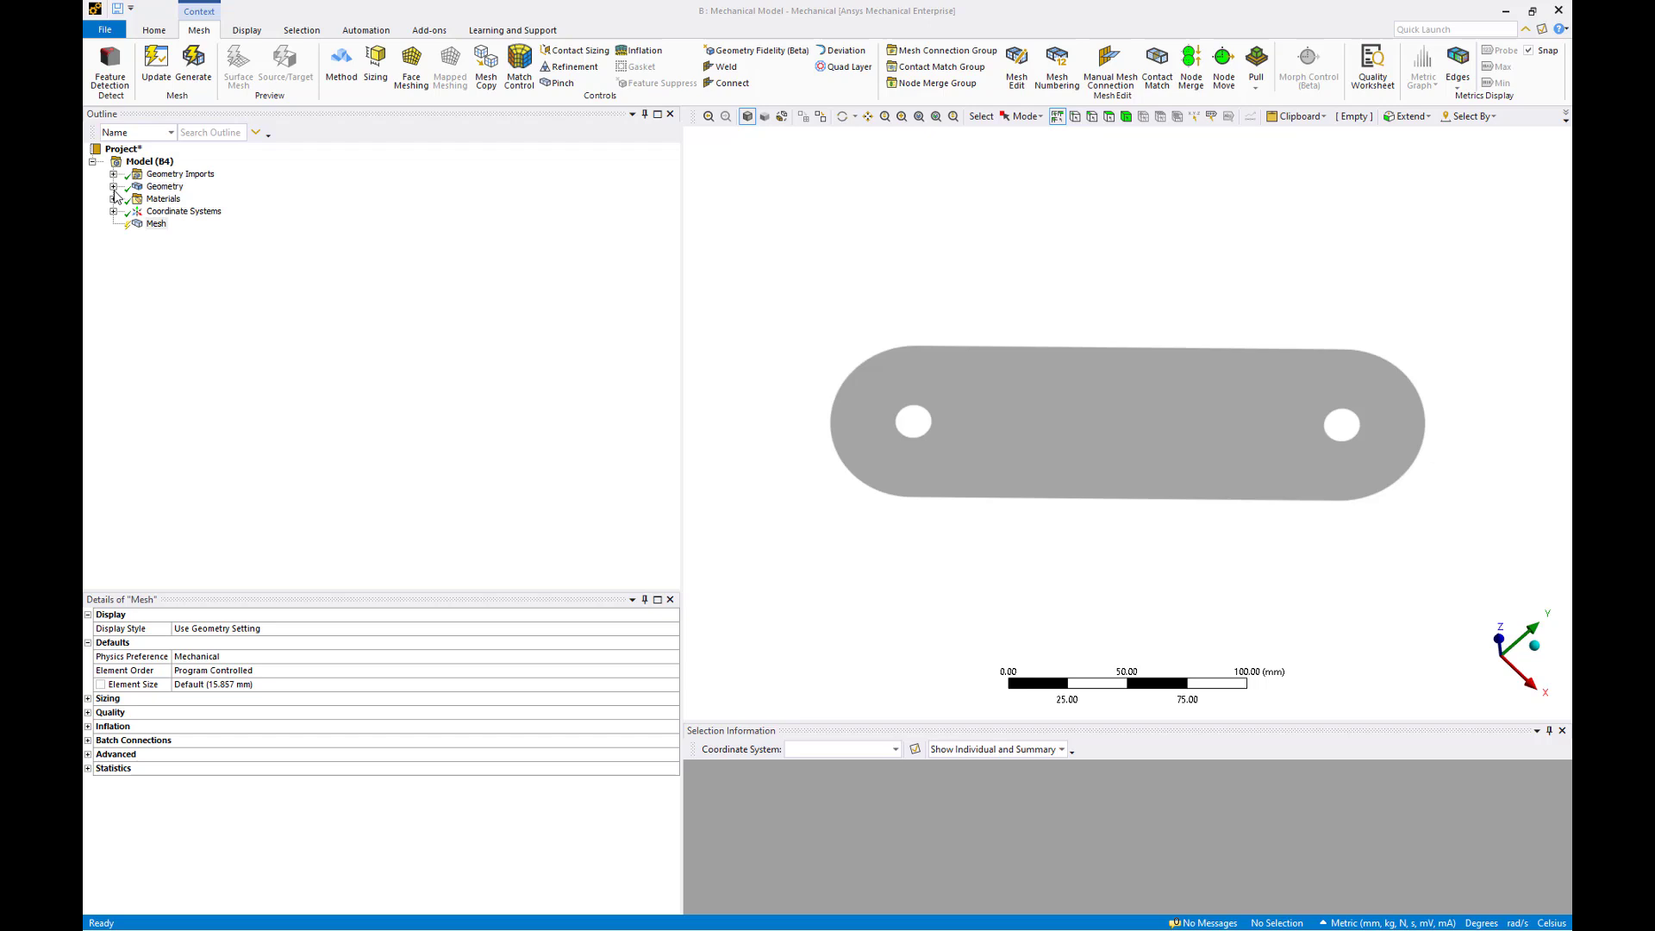
{"action": "left_click", "coordinate": [113, 187]}
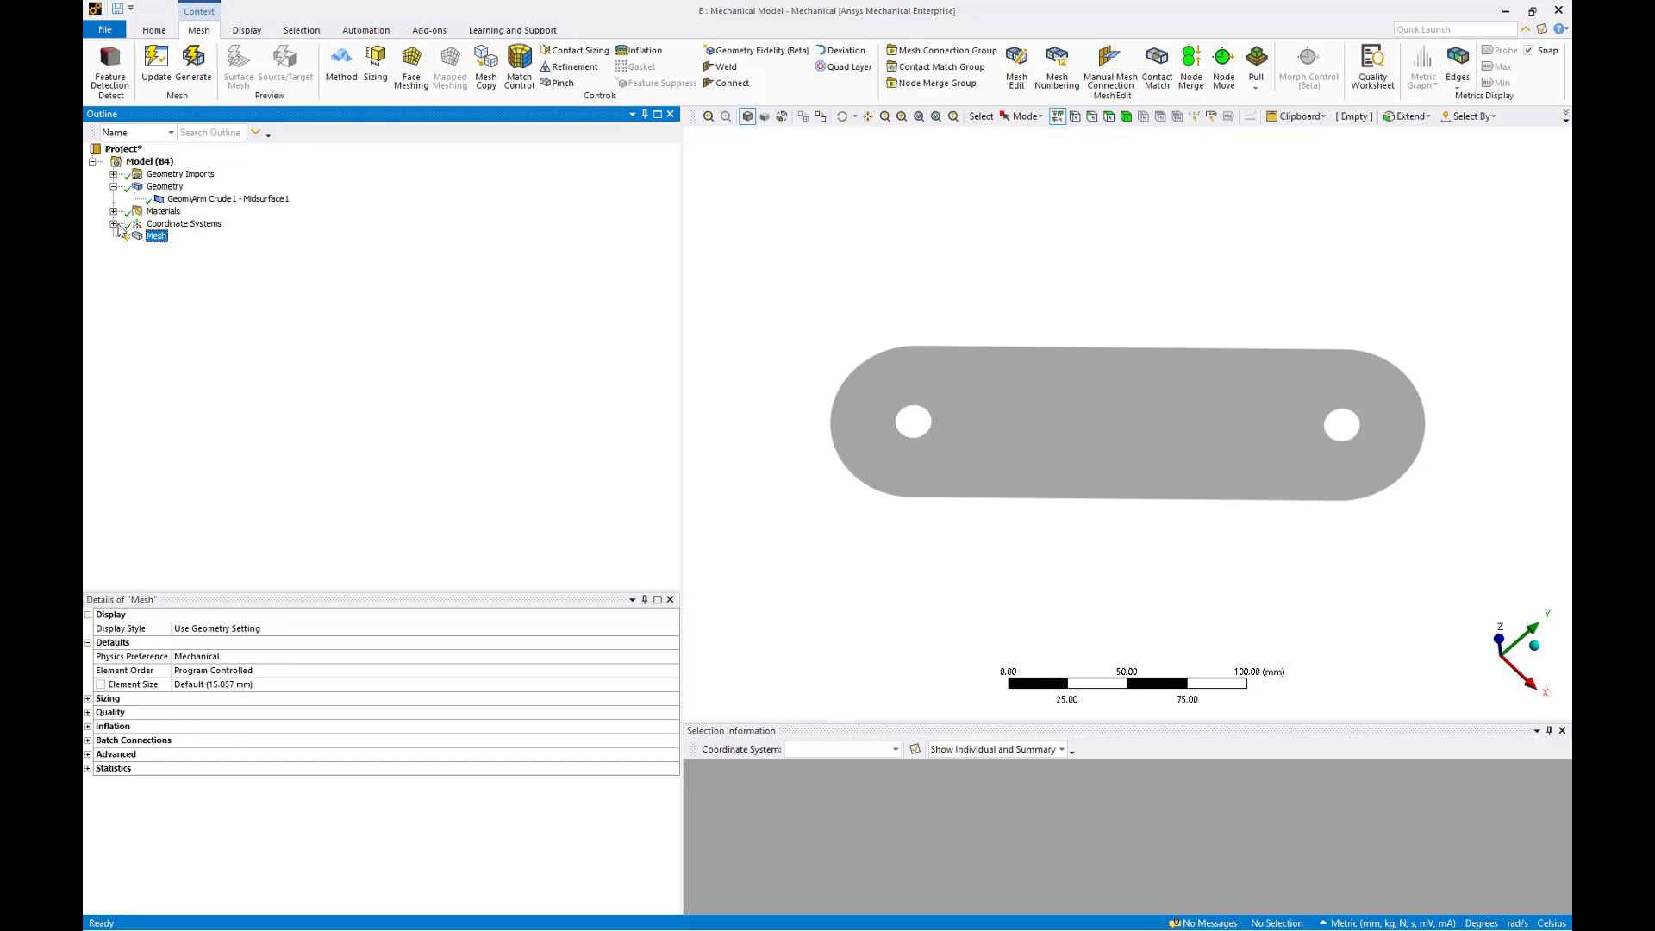
{"action": "left_click", "coordinate": [113, 212]}
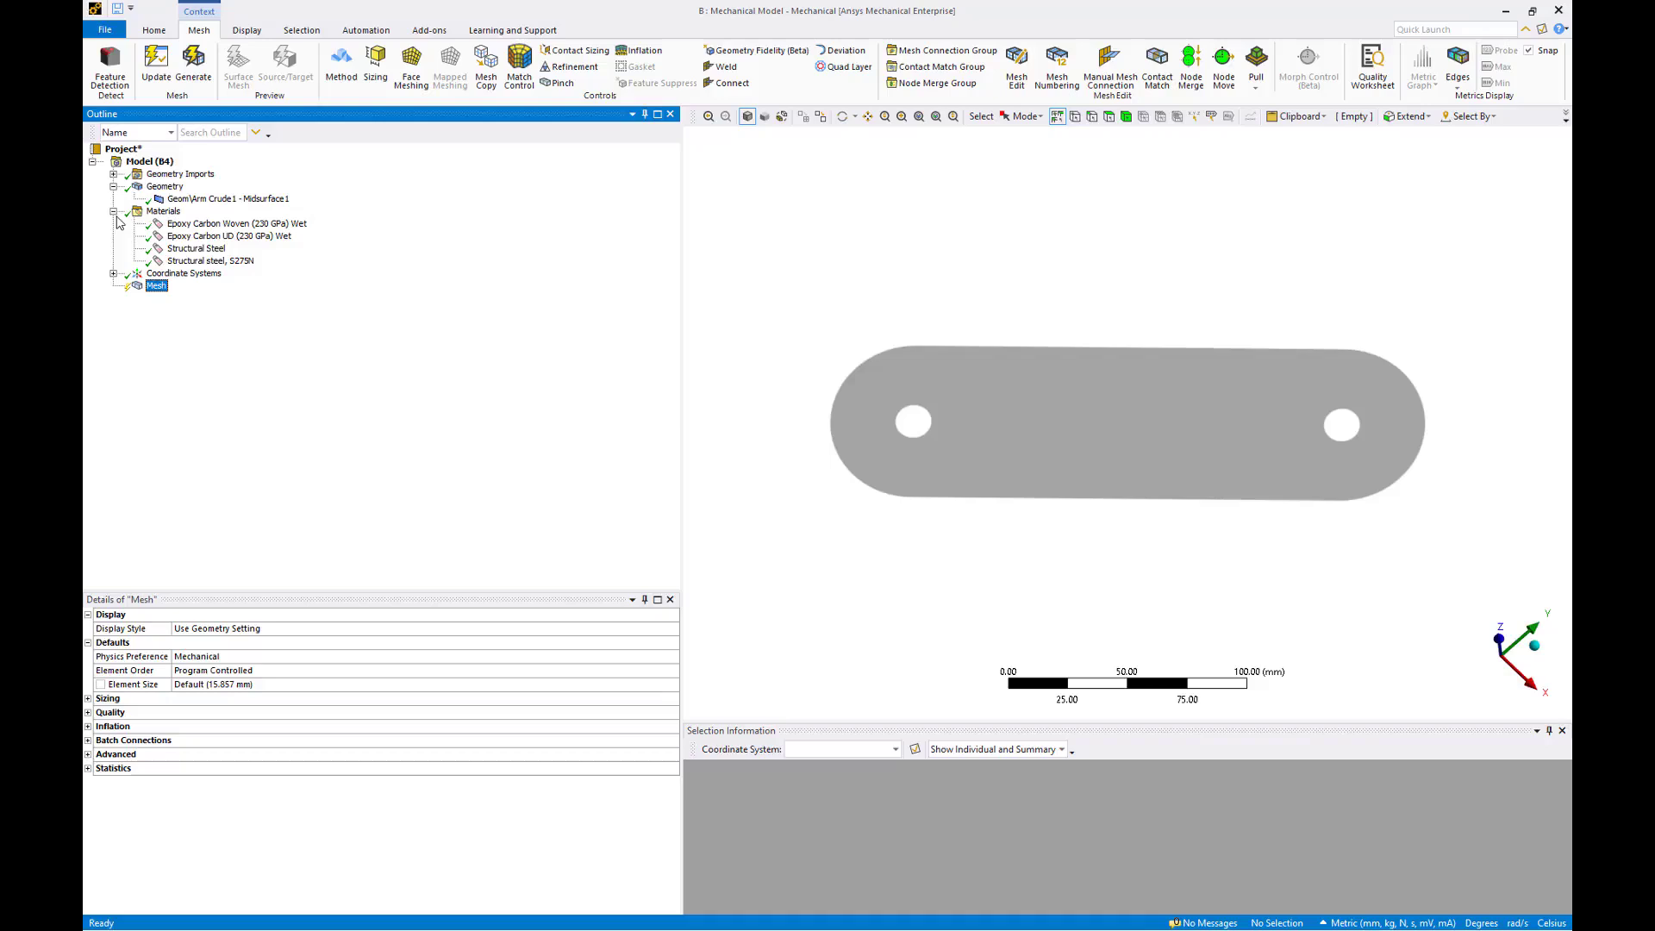
- Generate the arm midsurface mesh, then change Element Size to 5 mm and regenerate it
{"action": "right_click", "coordinate": [153, 287]}
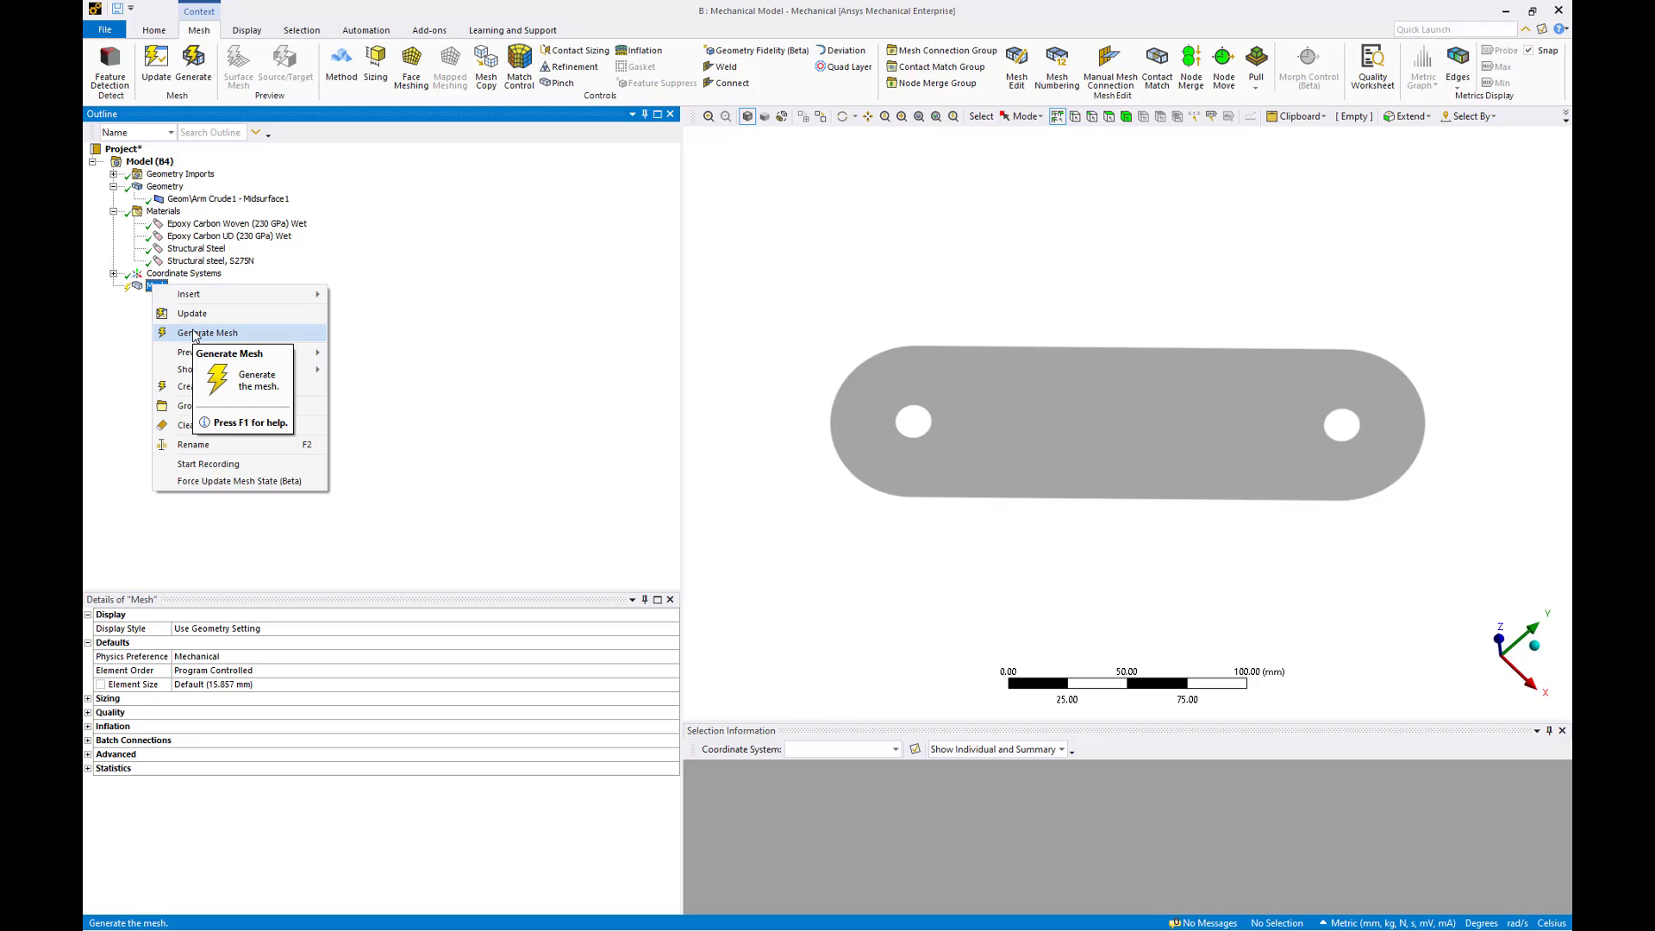
{"action": "left_click", "coordinate": [193, 335]}
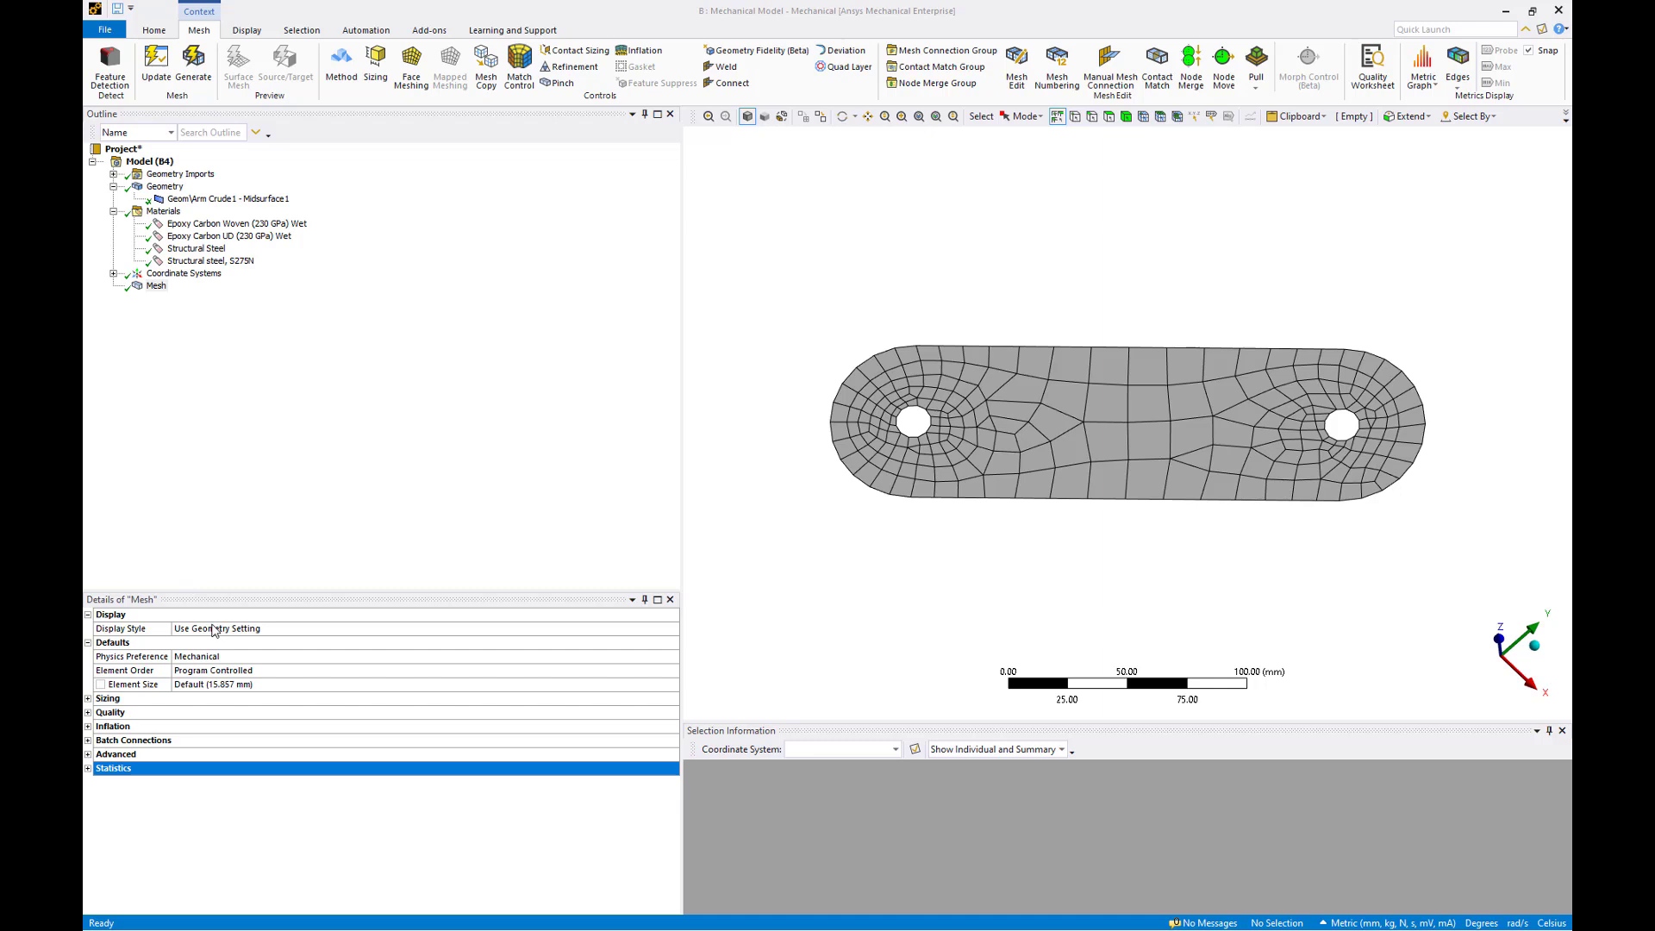
{"action": "left_click", "coordinate": [220, 685]}
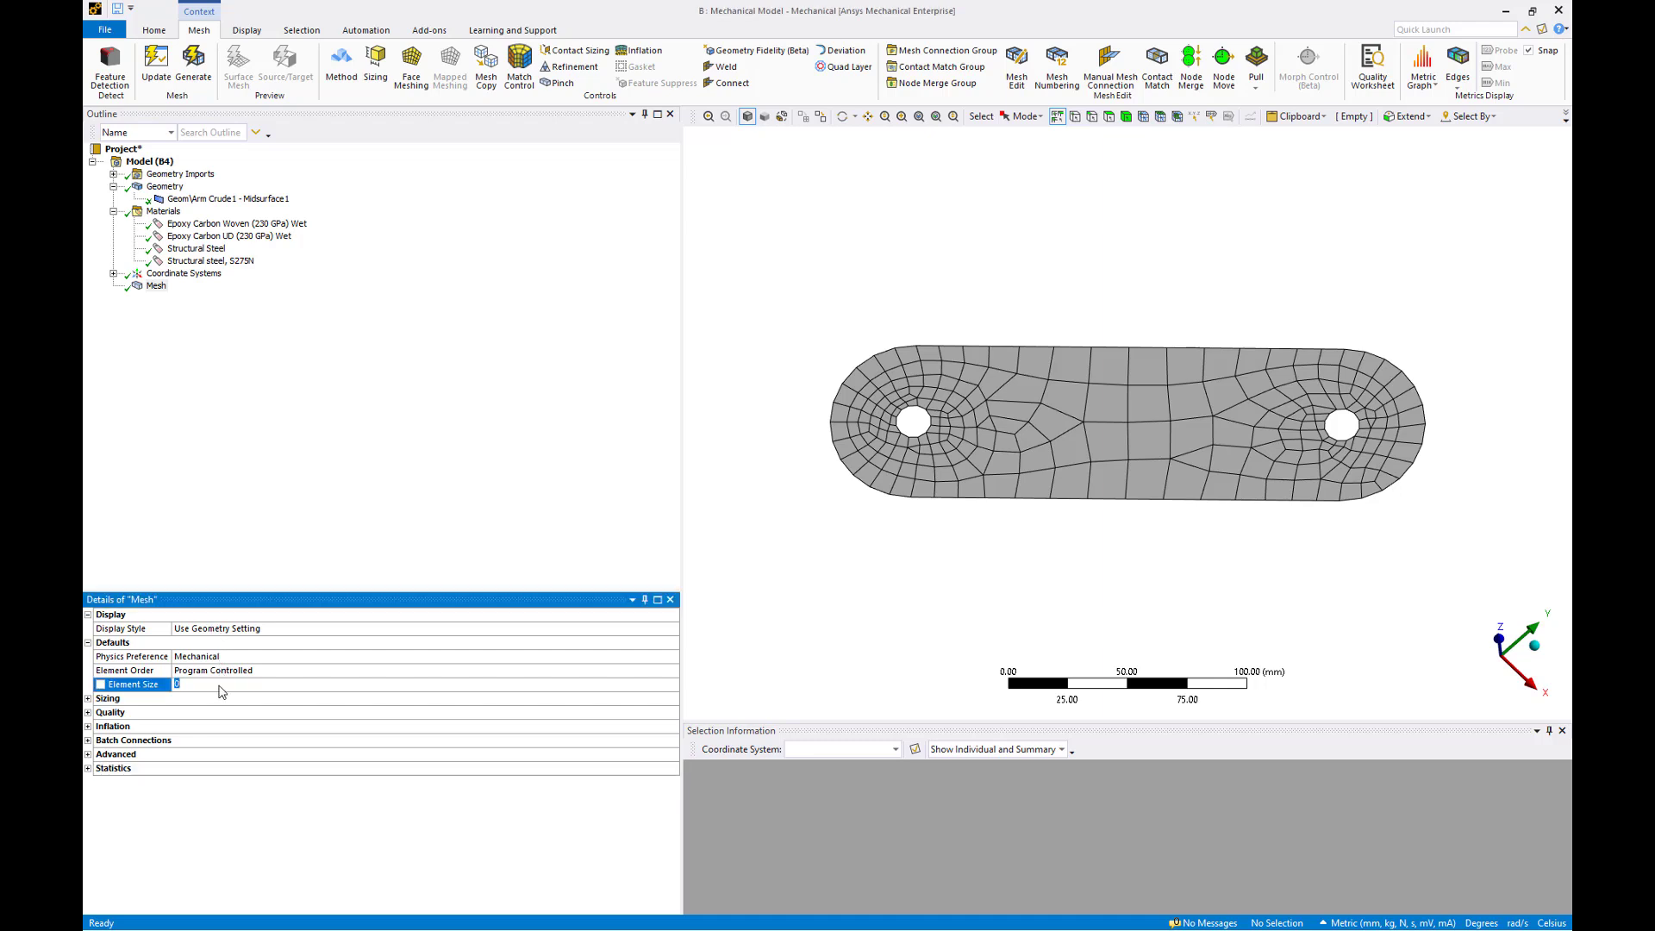
{"action": "type", "text": "5"}
{"action": "key", "text": "Return"}
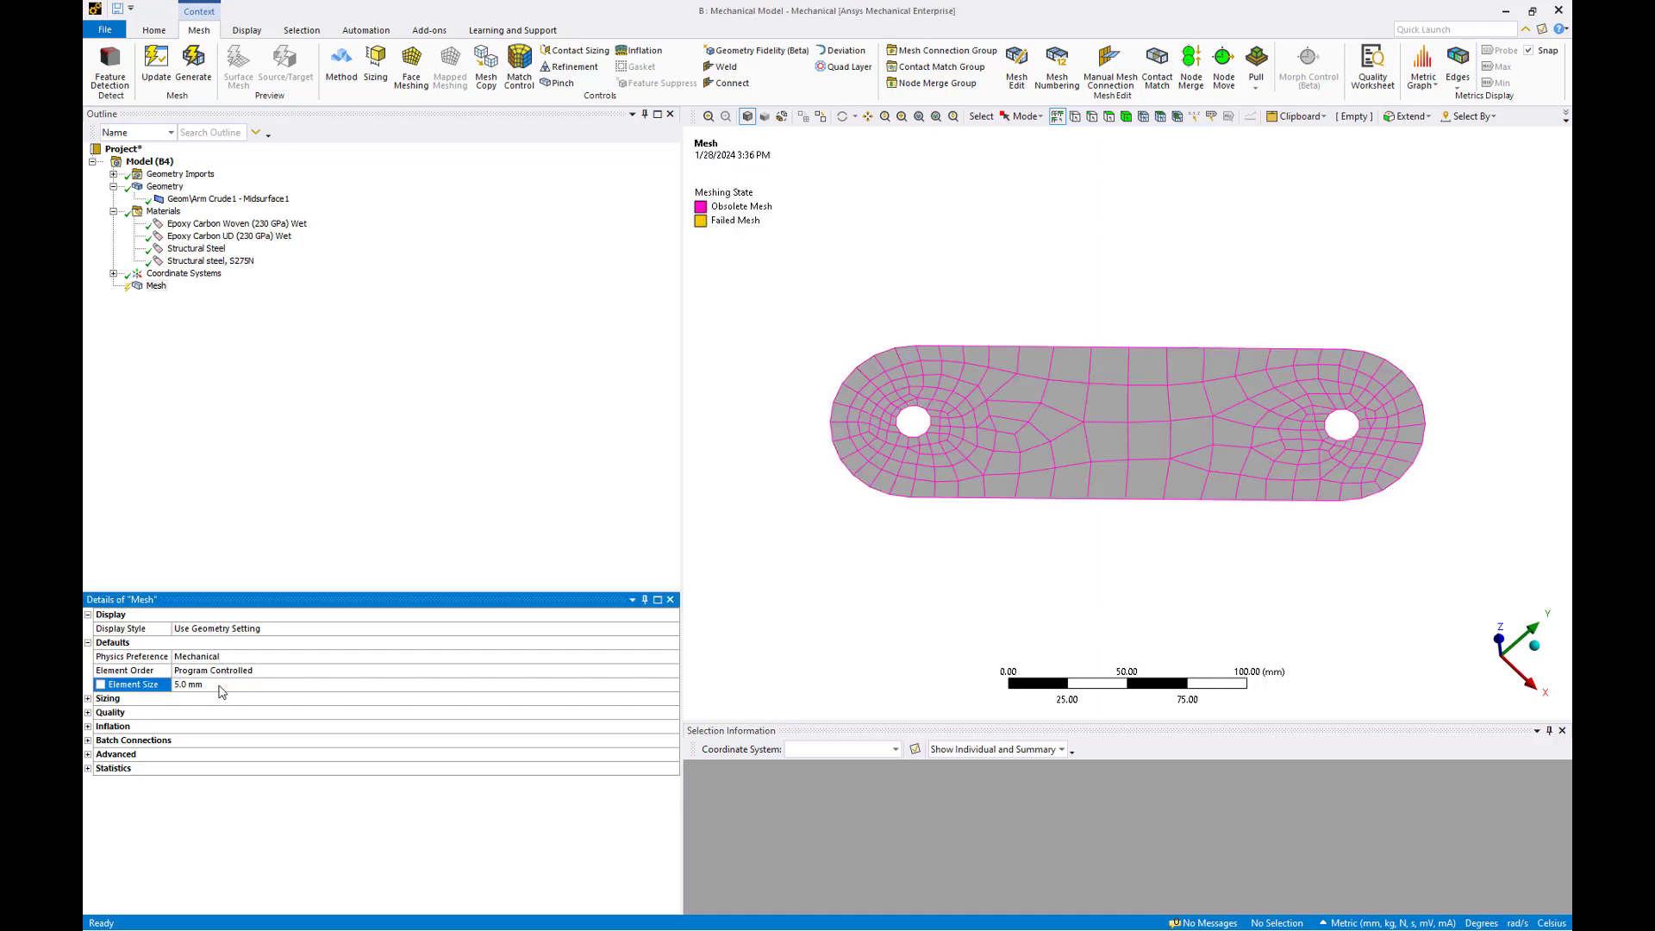
{"action": "right_click", "coordinate": [158, 289]}
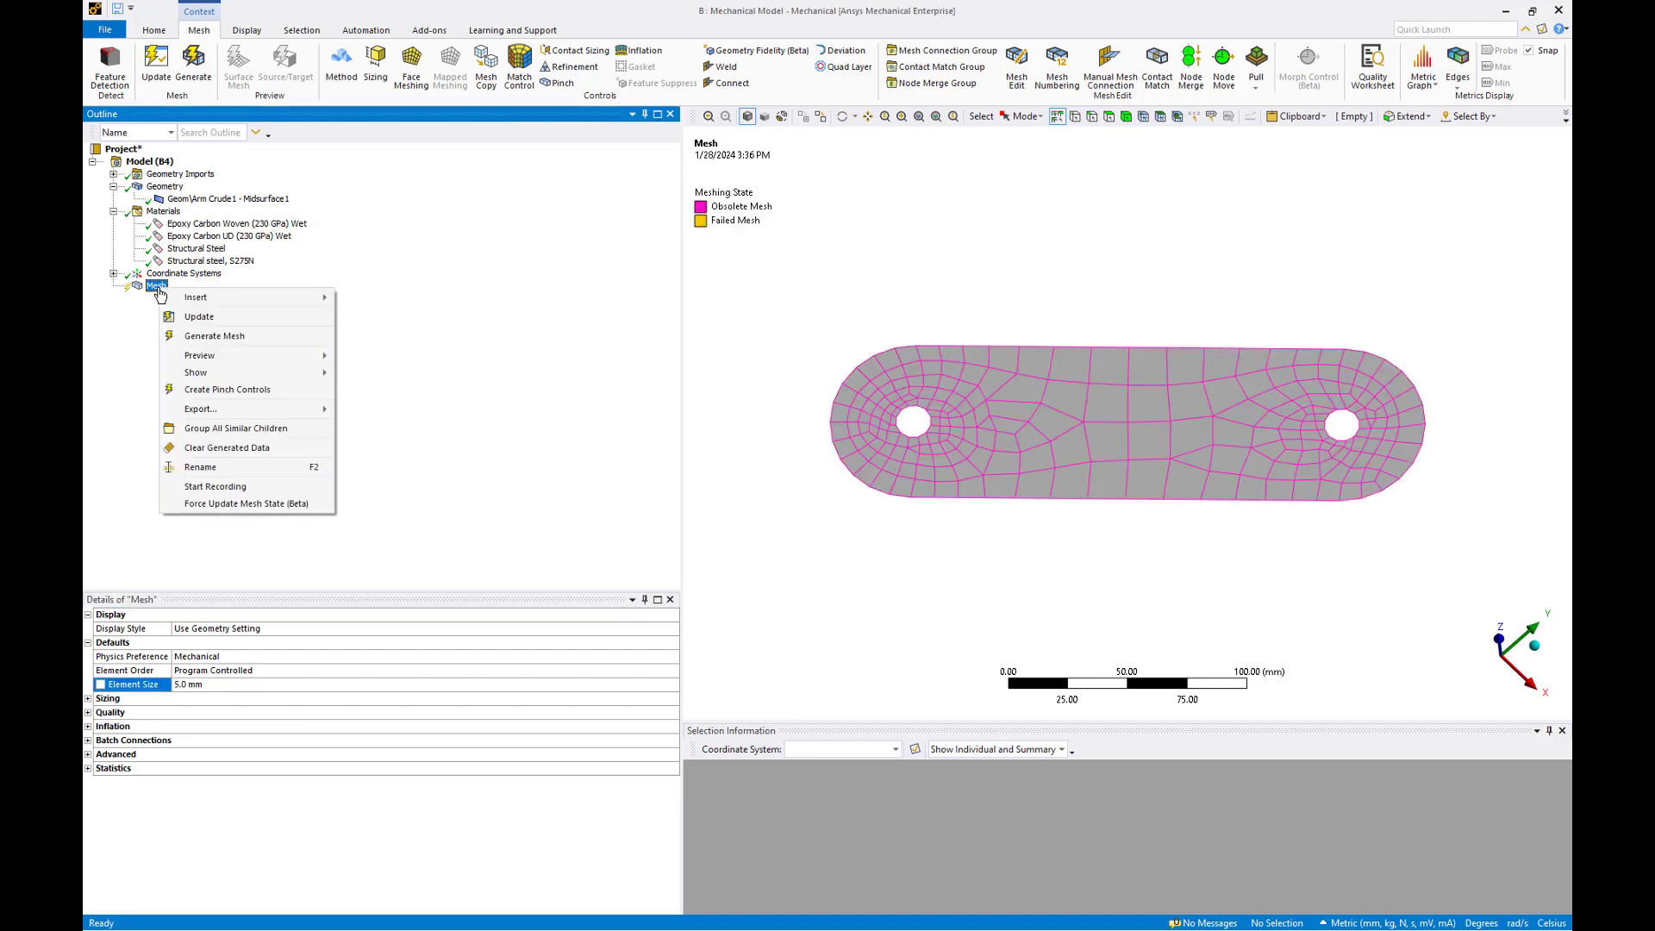
{"action": "left_click", "coordinate": [197, 337]}
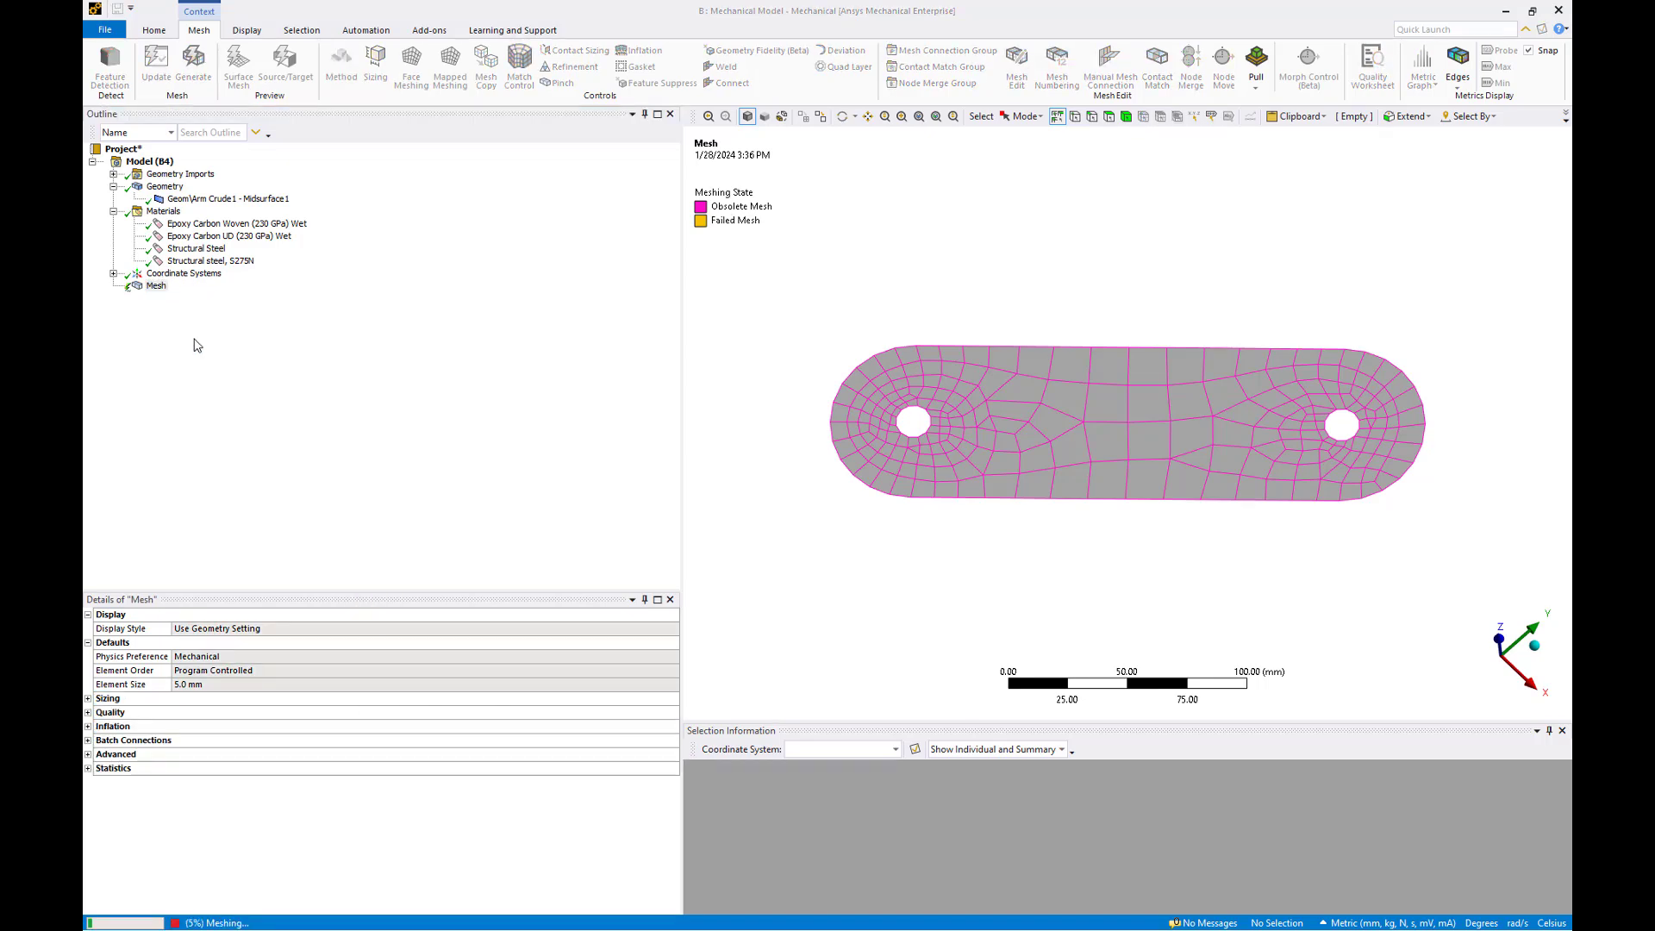